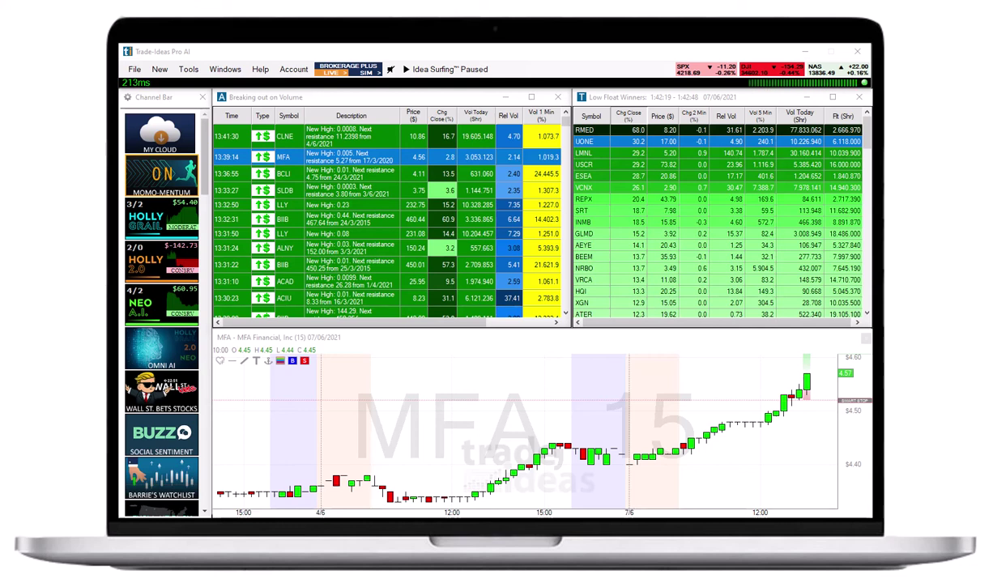
# - Show the one-click trade menus for the MFA and LMNL alerts and the MFA chart, with BUY using Up 100 and SHORT using Down 100
pyautogui.rightClick(298, 163)
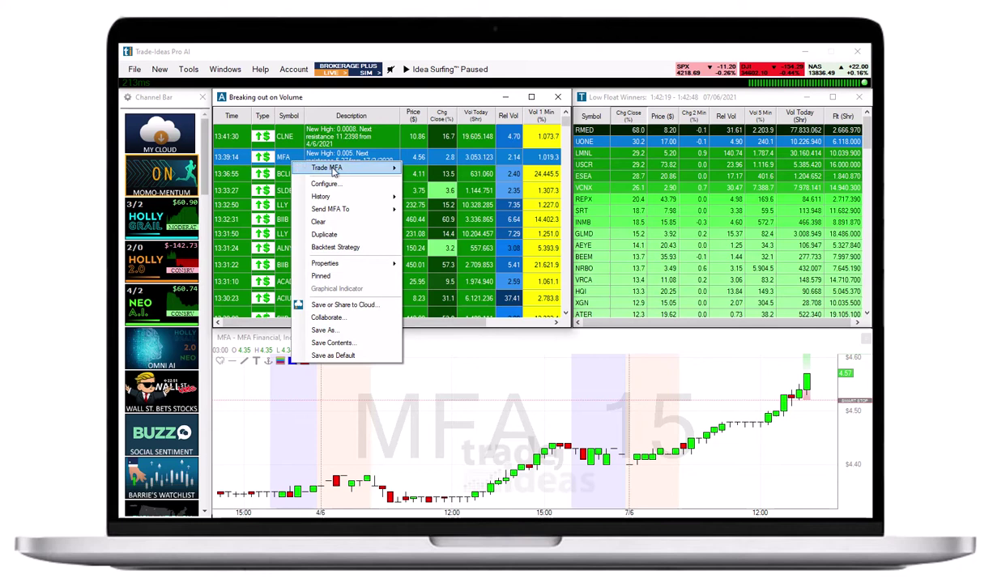
pyautogui.moveTo(357, 167)
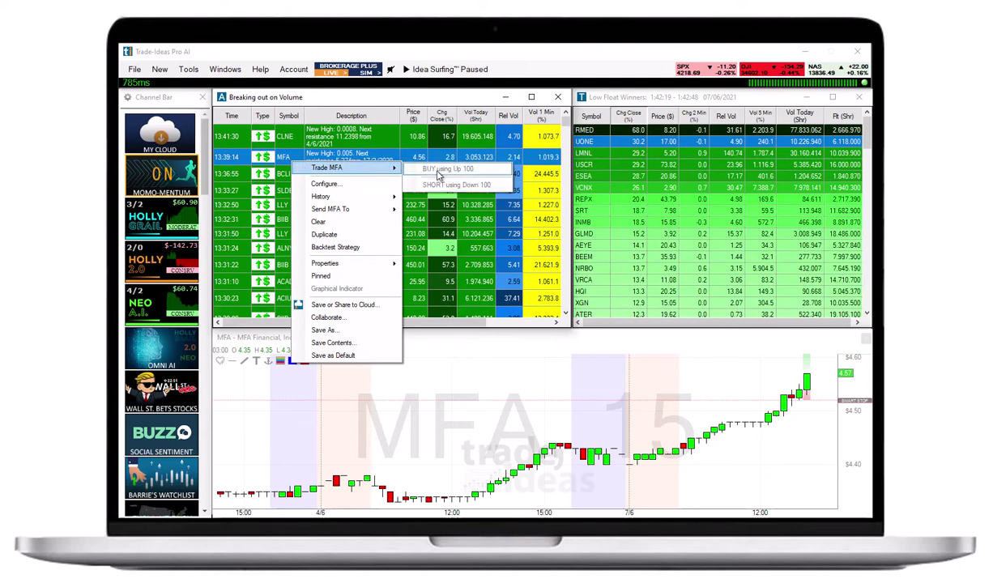
pyautogui.rightClick(587, 156)
pyautogui.rightClick(594, 154)
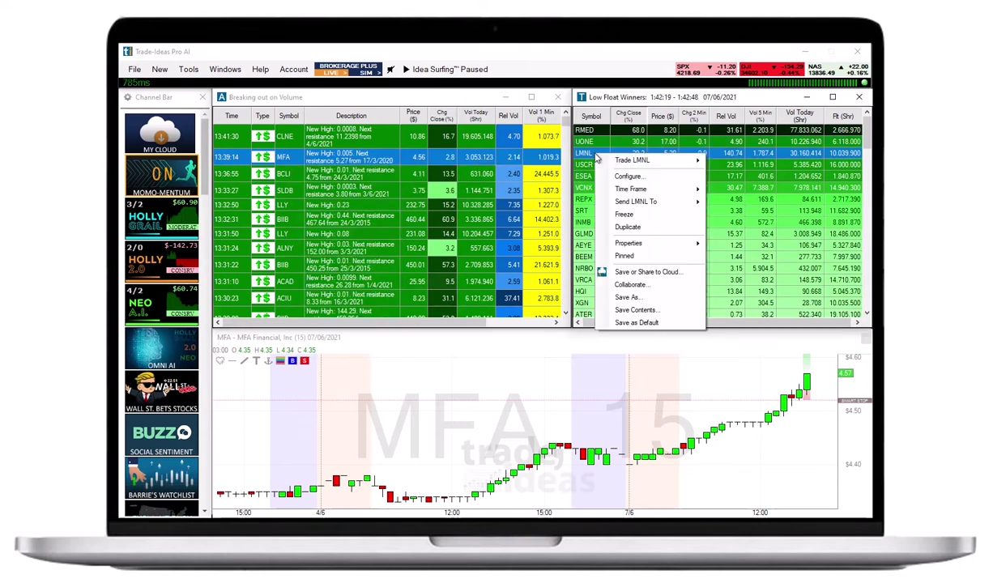
pyautogui.moveTo(608, 160)
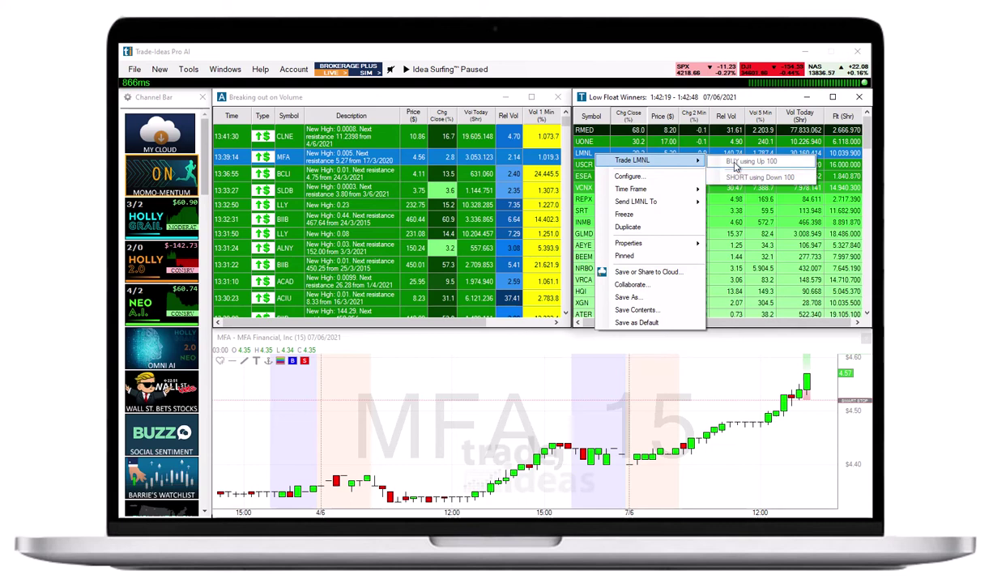
pyautogui.rightClick(386, 367)
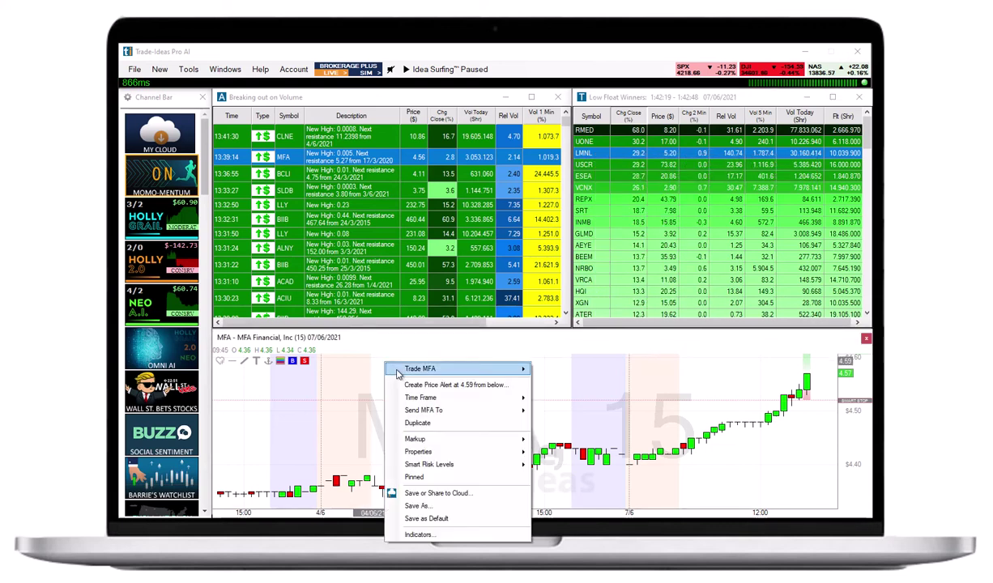
pyautogui.moveTo(511, 370)
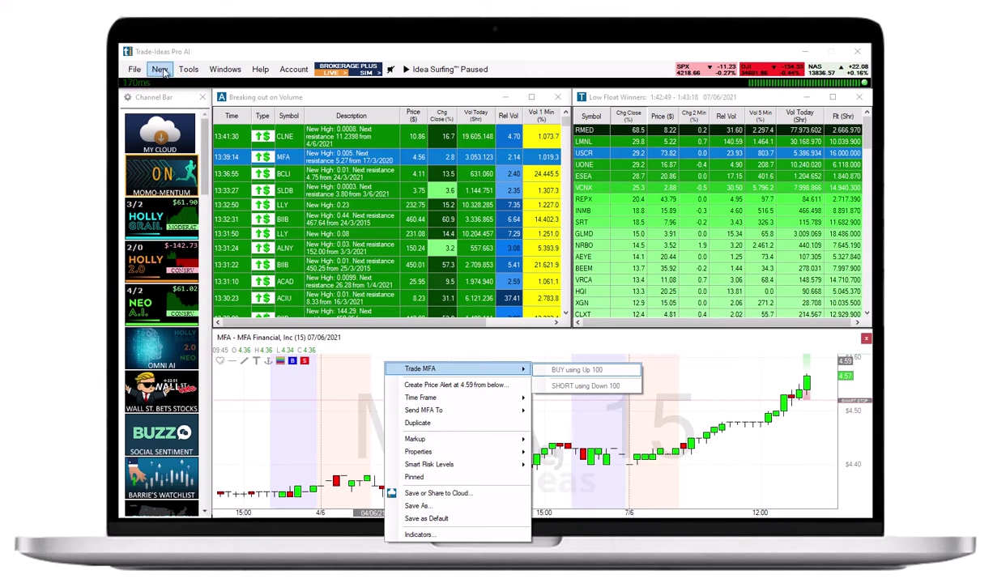
# - Open a new Brokerage Plus window and connect it to Trade-Ideas Simulated Trading
pyautogui.click(162, 71)
pyautogui.click(162, 72)
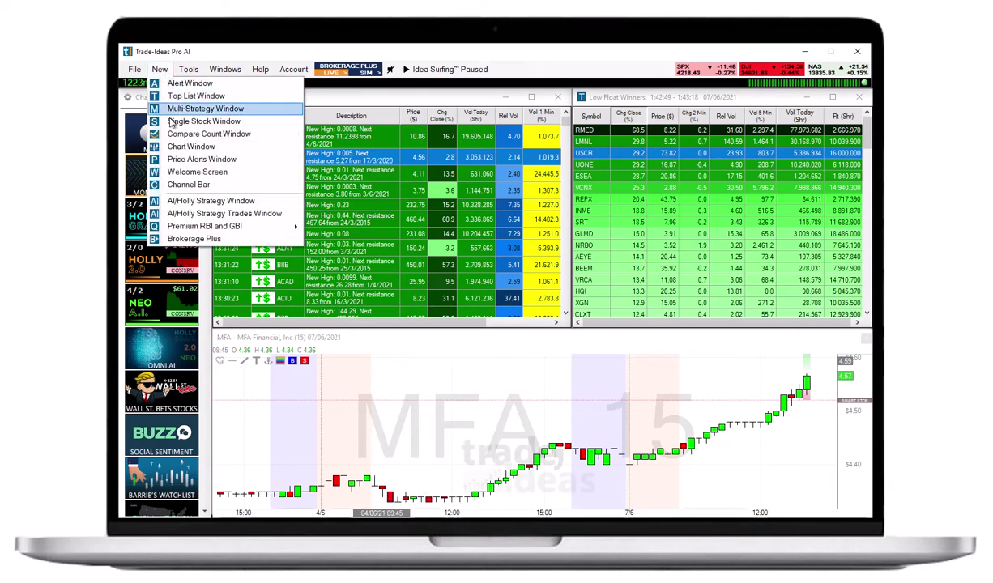
pyautogui.click(194, 239)
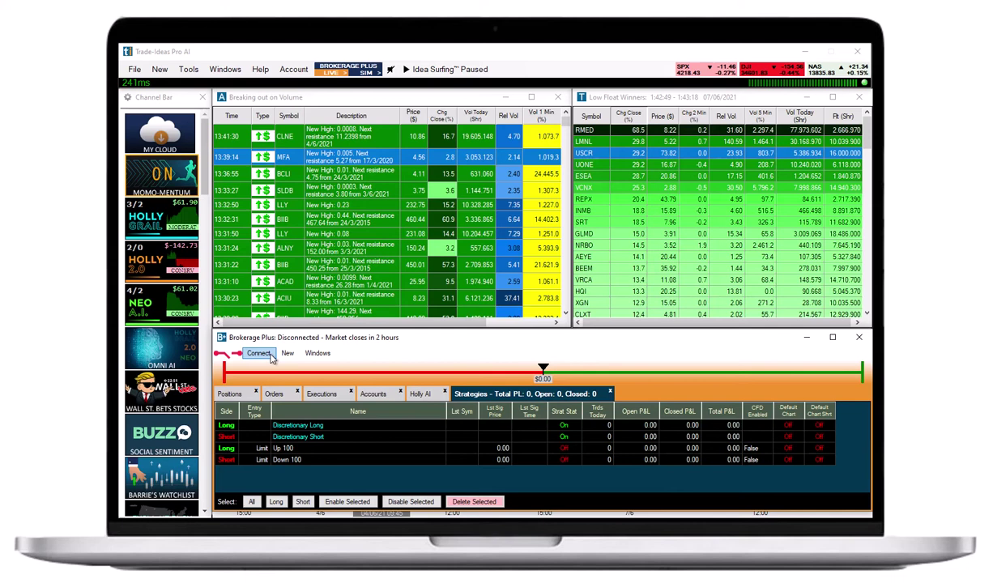
pyautogui.click(270, 358)
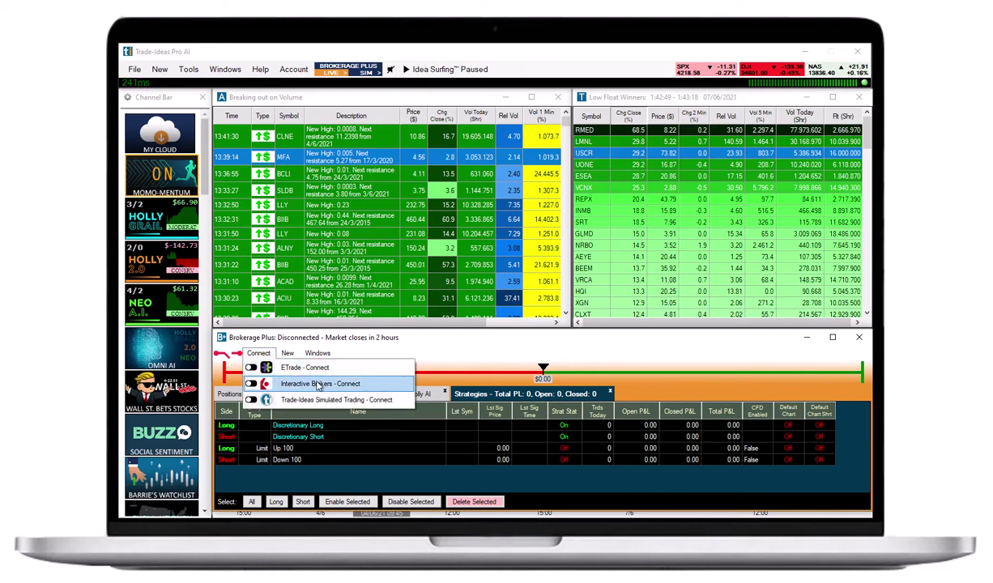
pyautogui.click(397, 400)
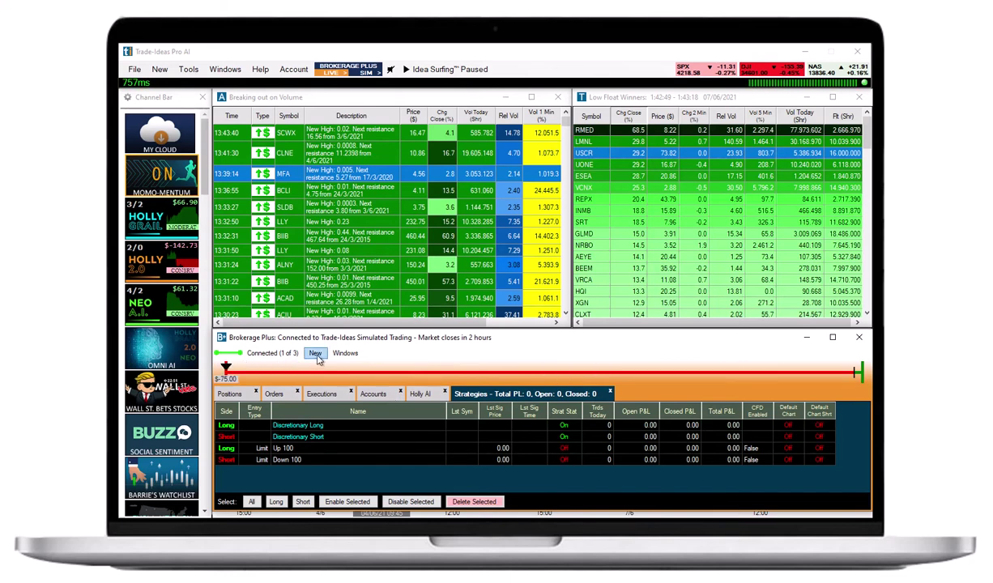
# - Add the Strategies tab to Brokerage Plus and bring up its New Trading Strategy / Load from Cloud menu
pyautogui.click(316, 355)
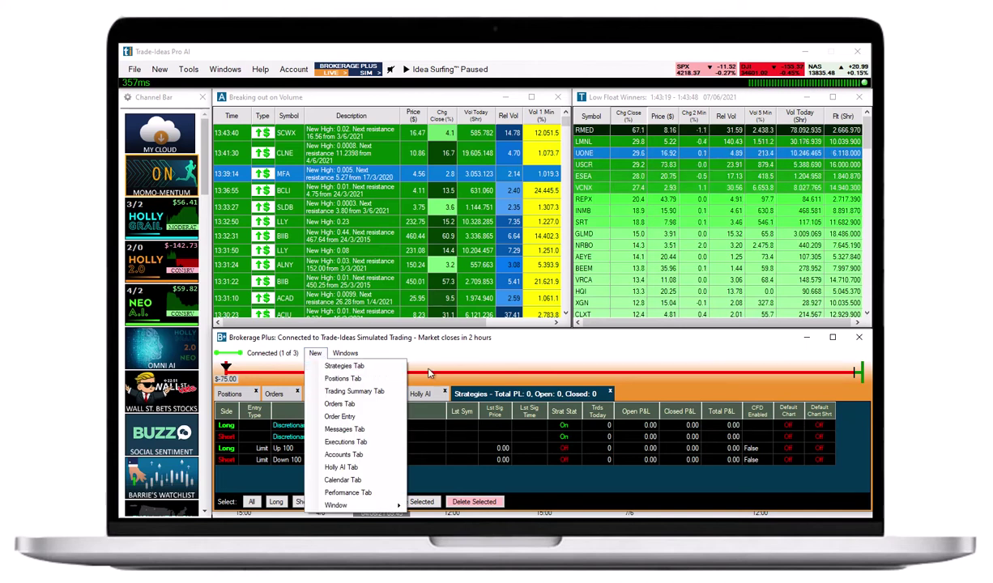
pyautogui.click(410, 353)
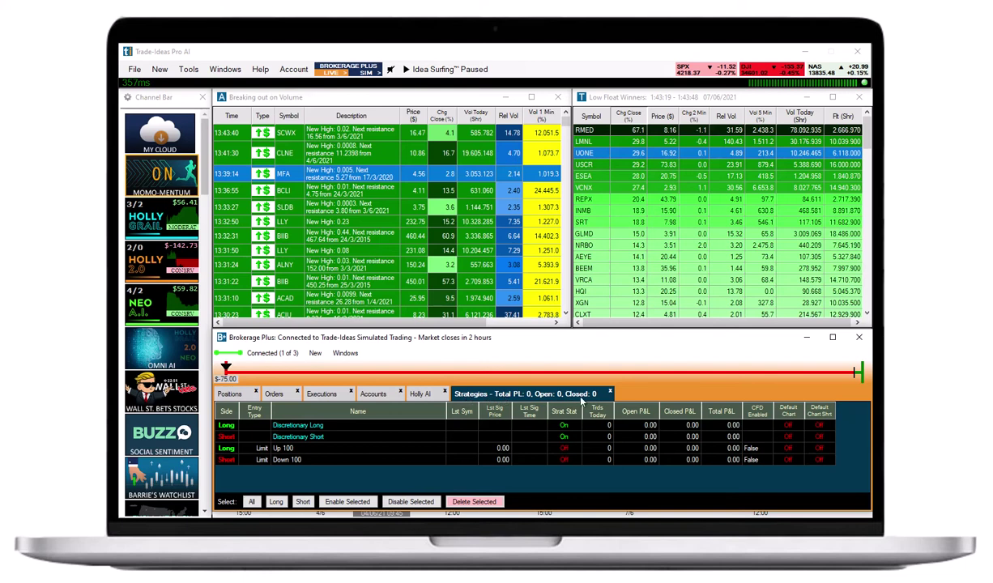
pyautogui.rightClick(338, 480)
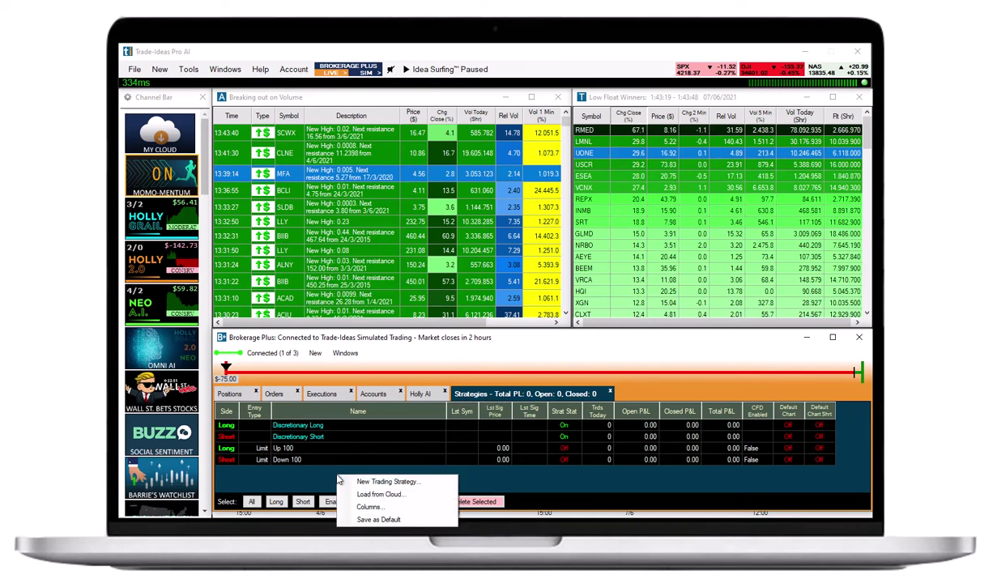
# - Create a new Long trading strategy named 'Tutorial Strategy'
pyautogui.click(429, 483)
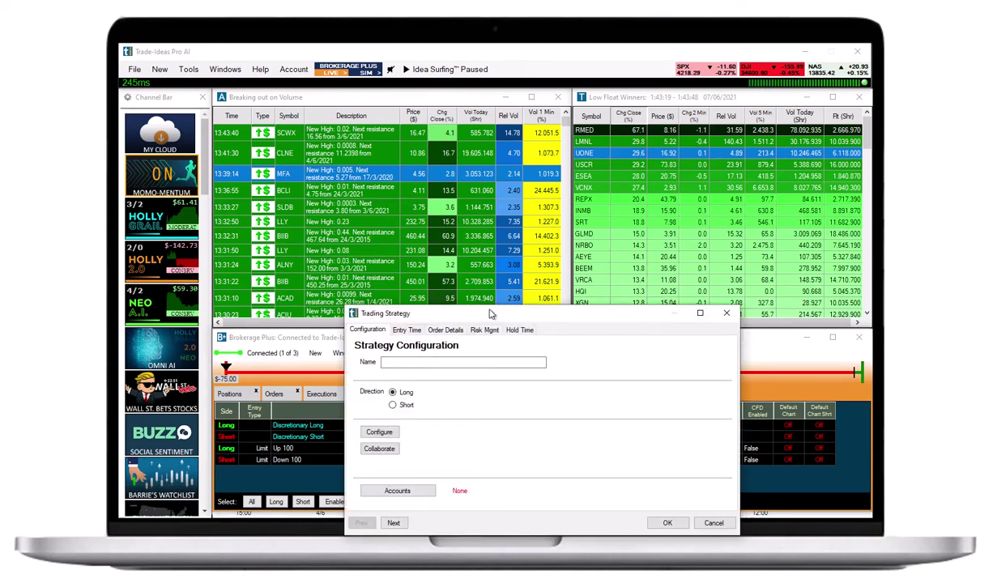
pyautogui.moveTo(489, 313); pyautogui.dragTo(492, 281)
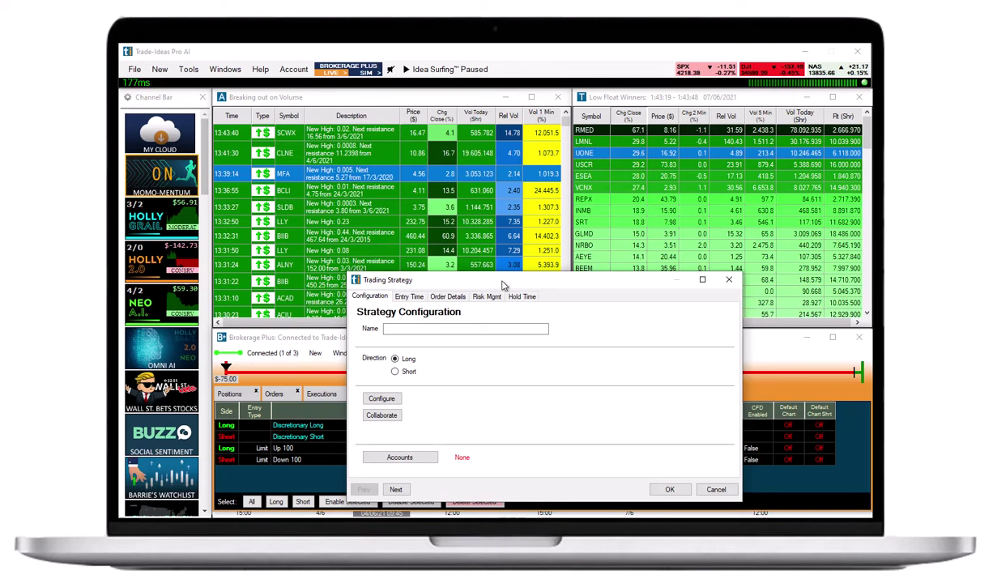
pyautogui.click(421, 328)
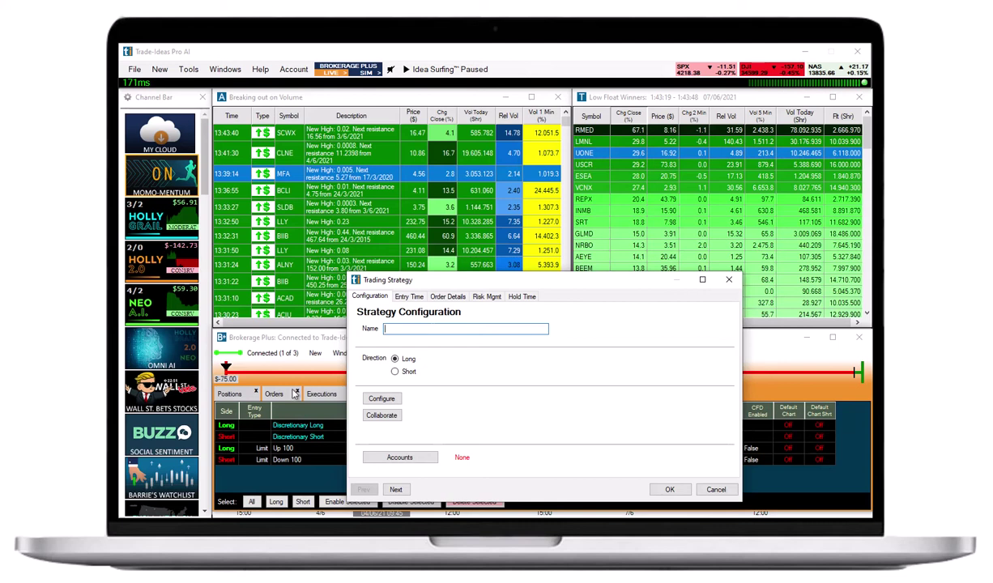
pyautogui.write('Tutorial Strat')
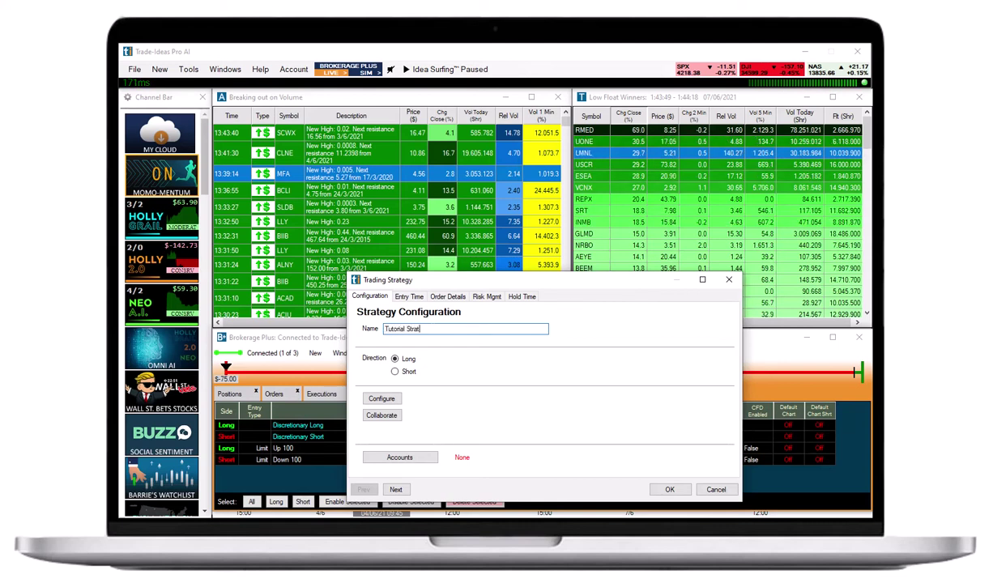
pyautogui.write('egy')
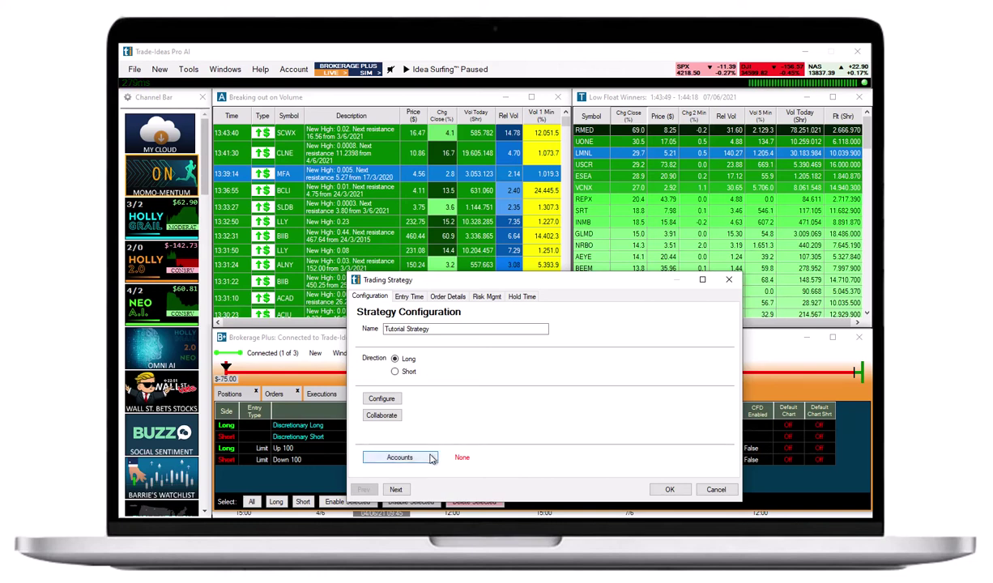
pyautogui.click(432, 459)
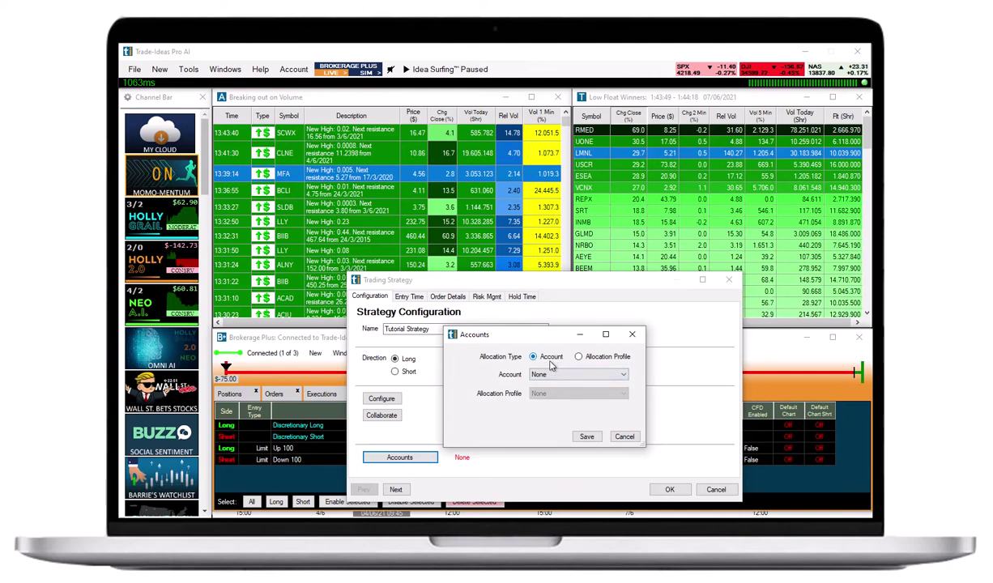
# - Assign Tutorial Strategy to the Simulated Trading Default account and save it
pyautogui.click(559, 376)
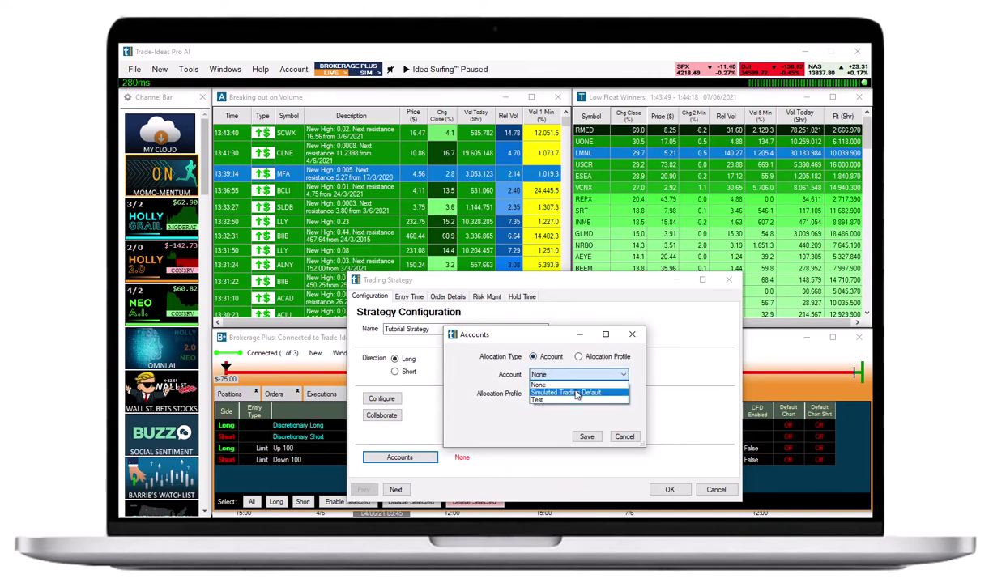
pyautogui.click(577, 393)
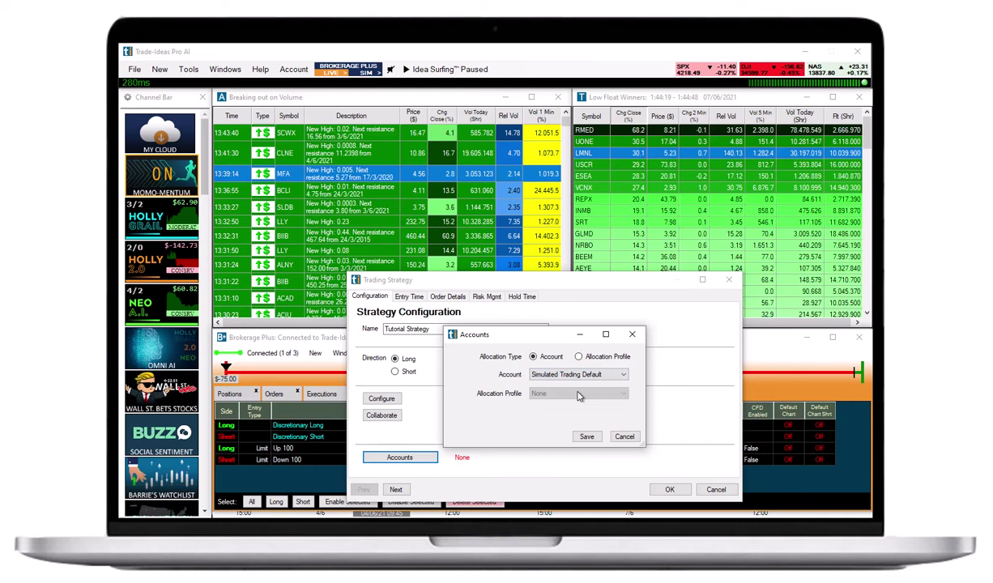
pyautogui.click(585, 436)
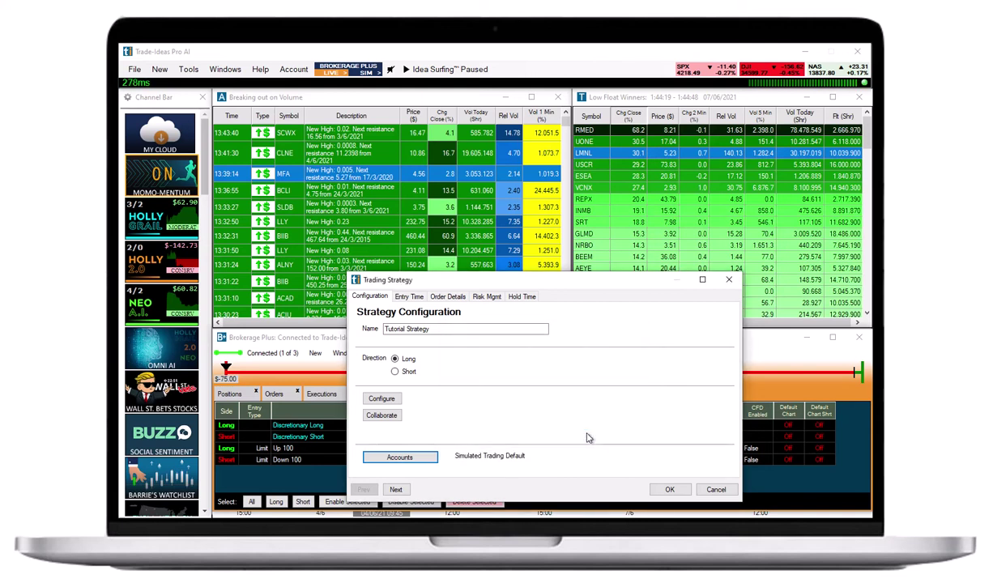
pyautogui.click(416, 298)
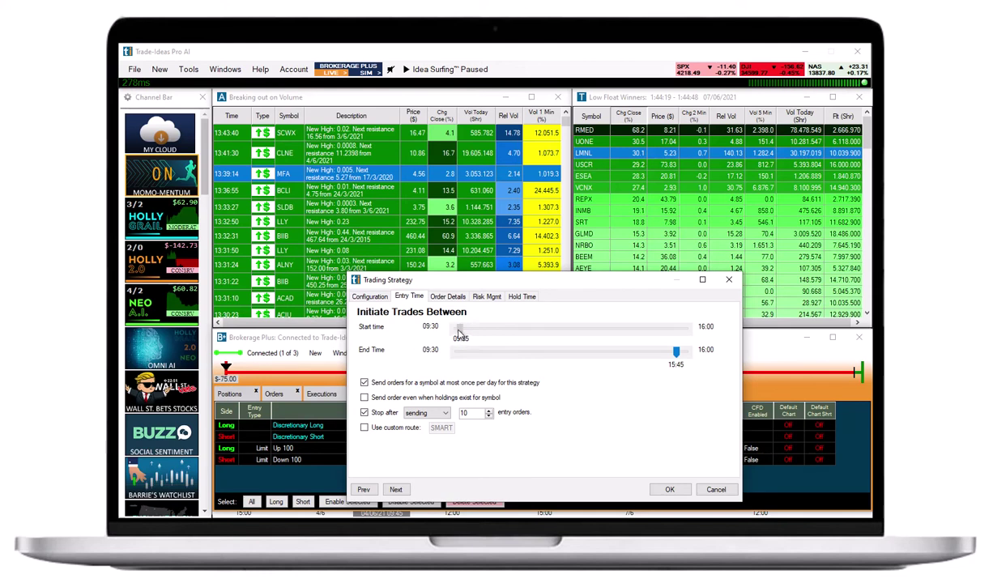
# - Set the entry window to 09:30–16:00, allow repeat orders per symbol, and remove the entry-order cap
pyautogui.moveTo(459, 333); pyautogui.dragTo(456, 333)
pyautogui.moveTo(676, 352); pyautogui.dragTo(689, 357)
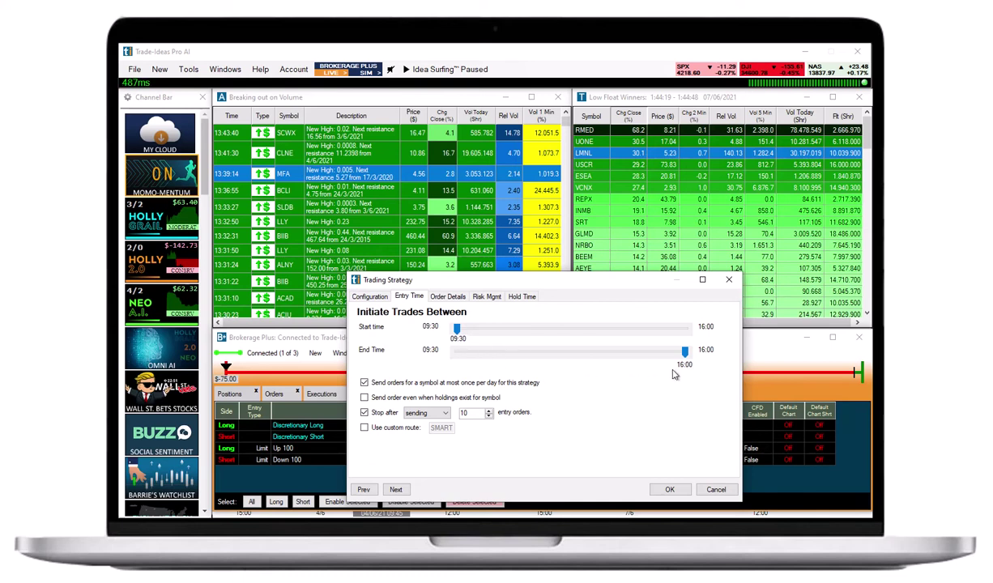
pyautogui.click(365, 383)
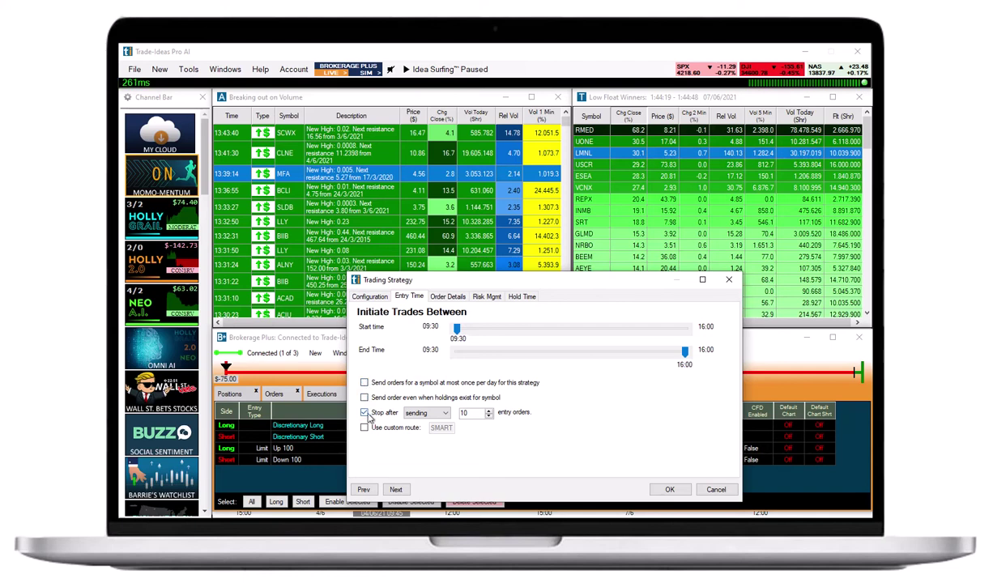
pyautogui.click(366, 413)
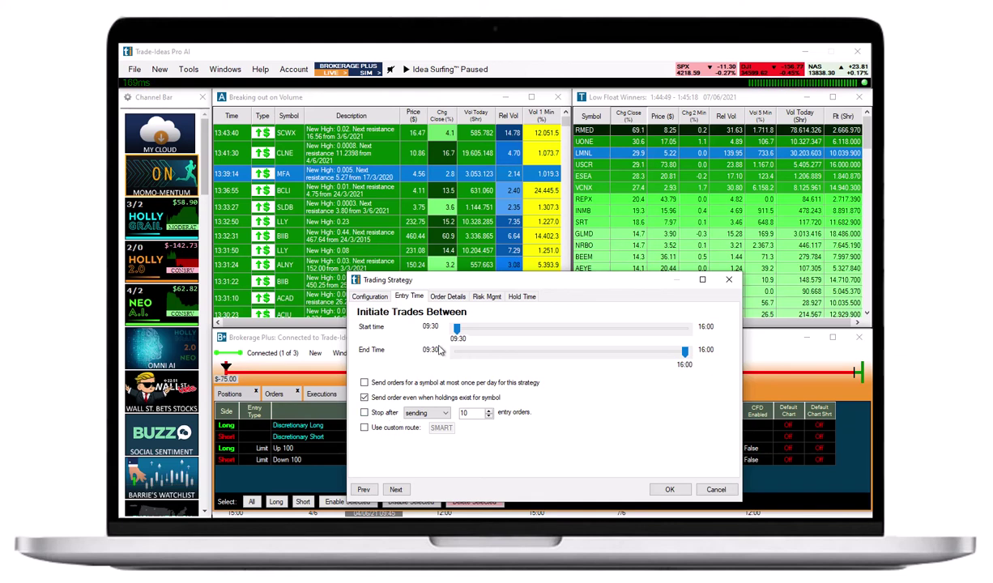
# - Set Order Details position sizing to Based on Stop Loss, keeping the Risk Value at 100
pyautogui.click(466, 298)
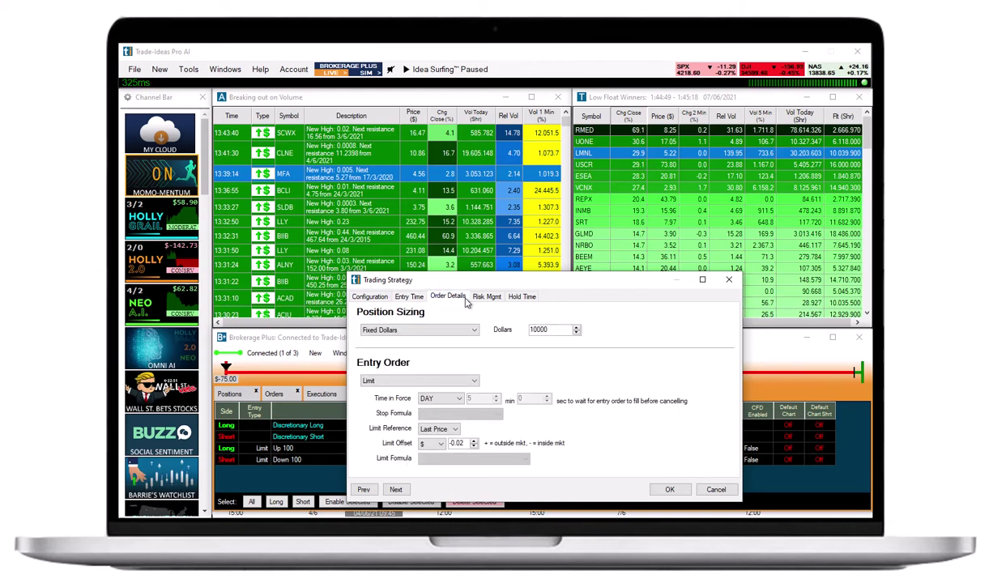
pyautogui.click(474, 331)
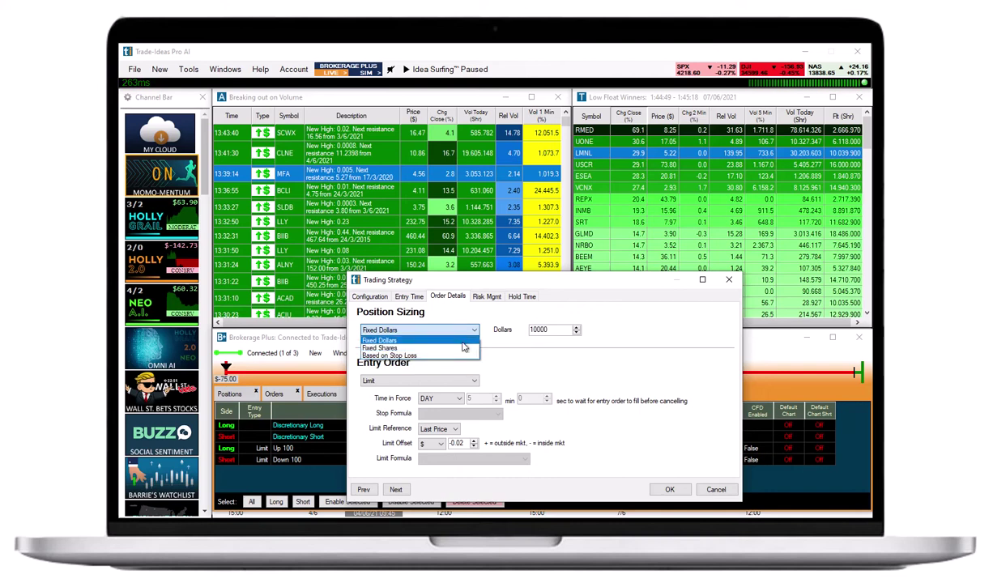
pyautogui.click(463, 356)
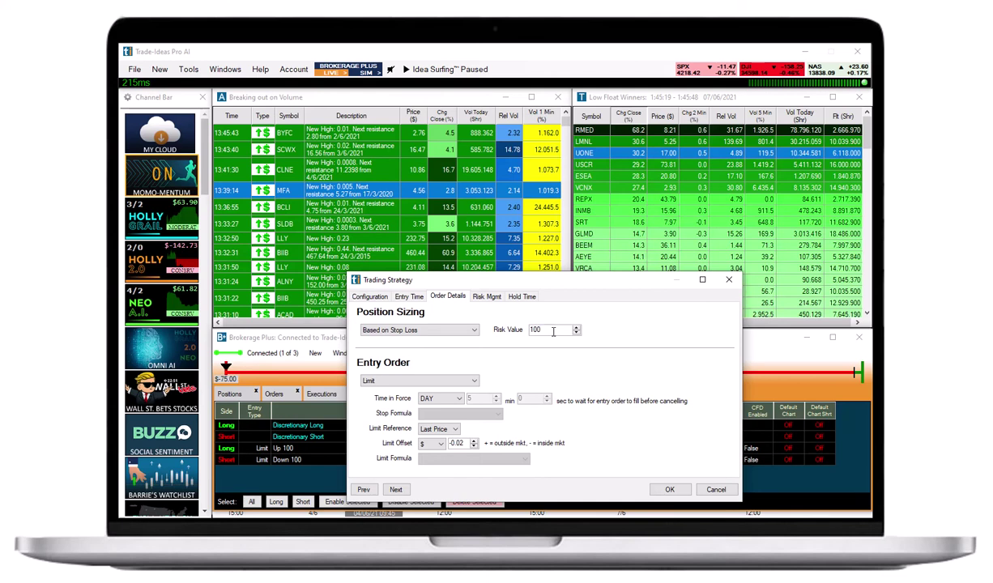
pyautogui.click(452, 328)
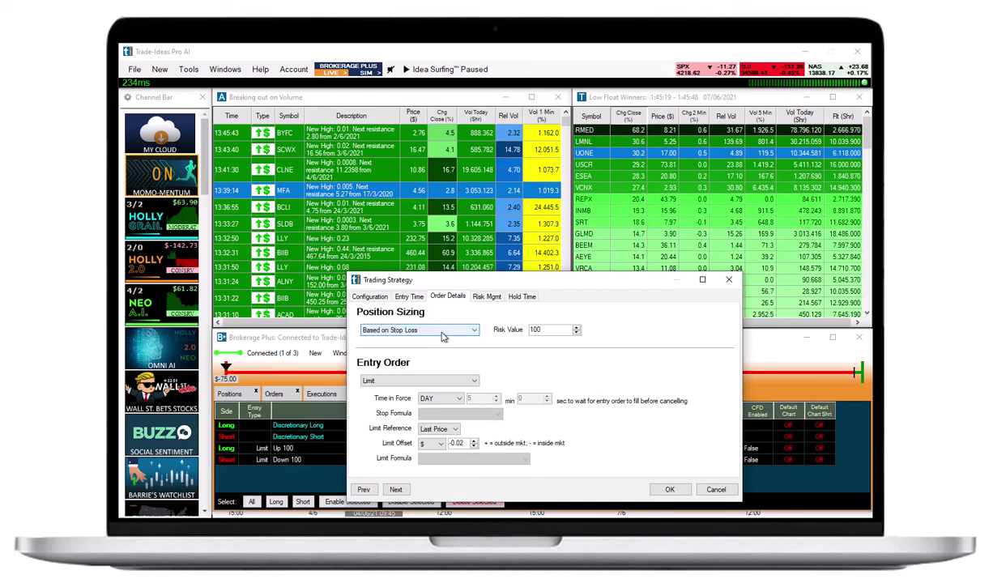
pyautogui.click(474, 382)
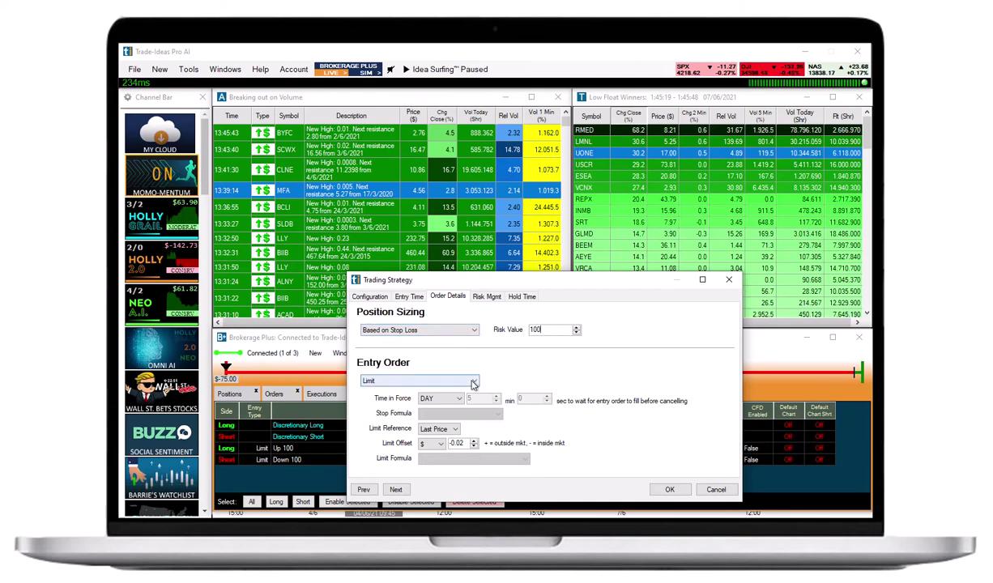
pyautogui.click(474, 383)
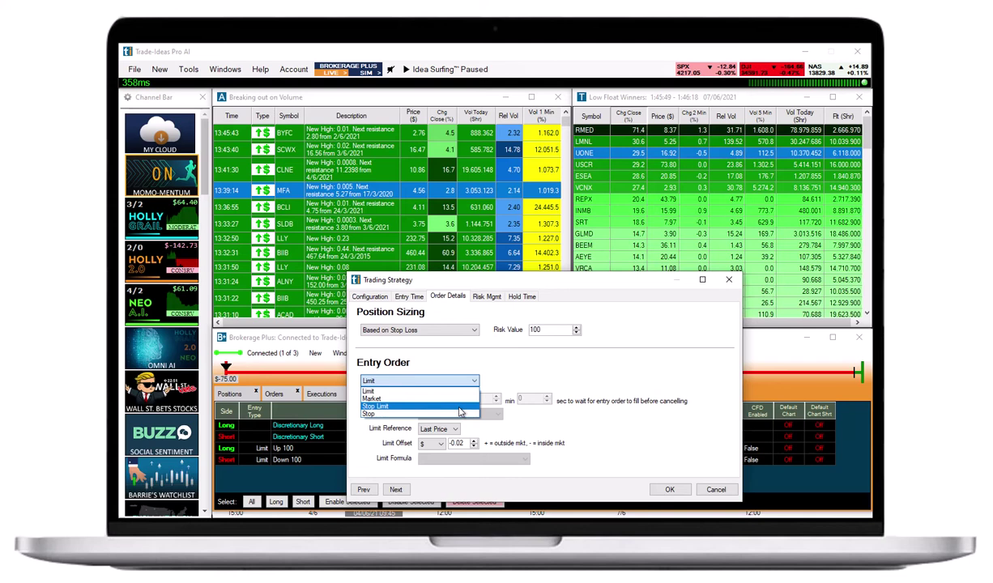
pyautogui.click(507, 432)
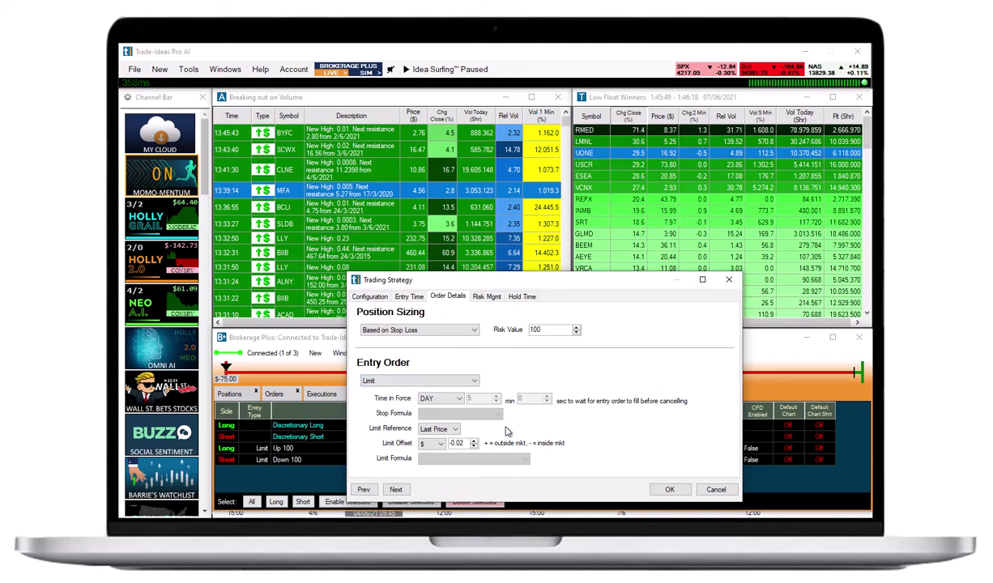
pyautogui.click(452, 405)
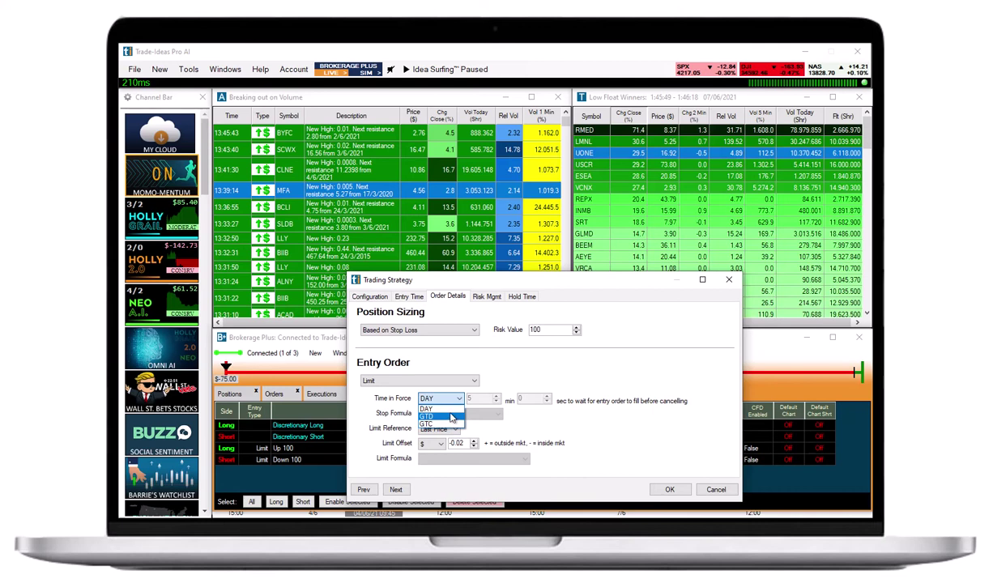
pyautogui.click(452, 418)
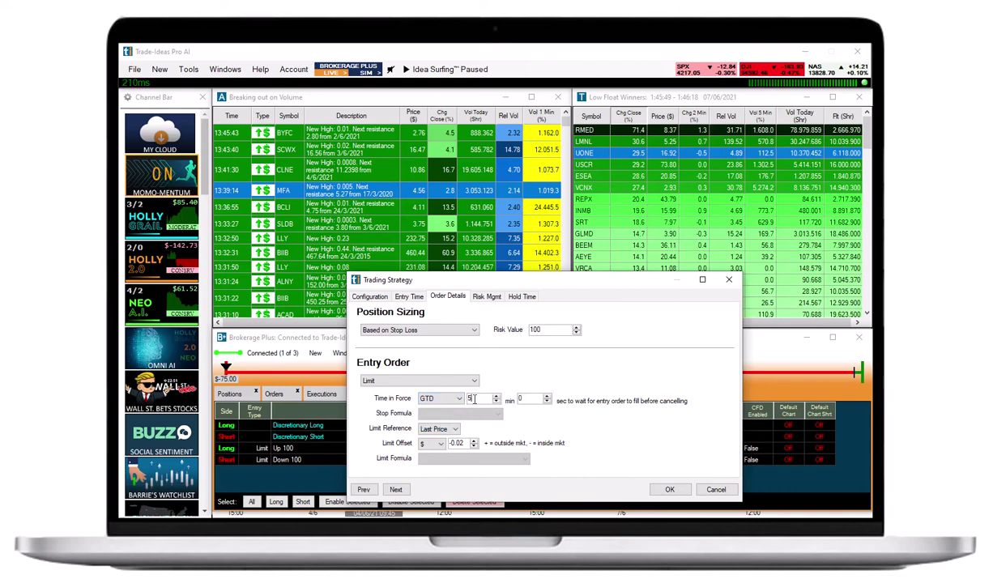
pyautogui.doubleClick(475, 399)
pyautogui.write('2')
pyautogui.doubleClick(523, 399)
pyautogui.write('20')
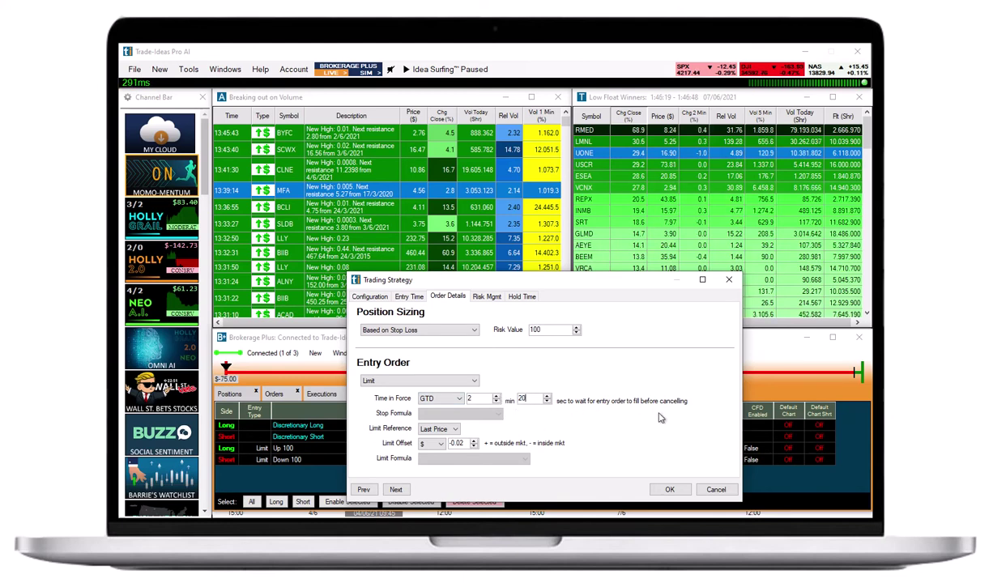
pyautogui.click(449, 407)
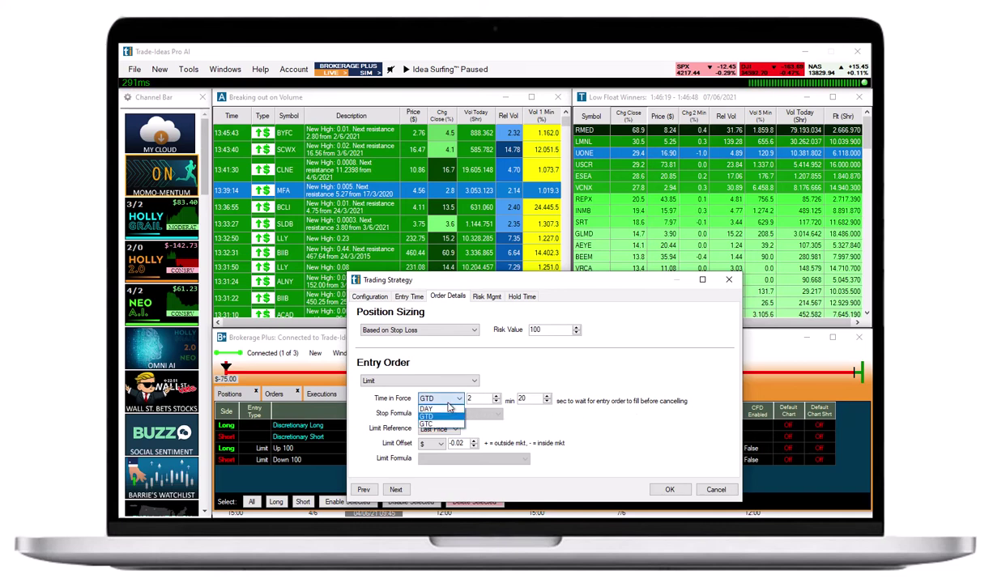
pyautogui.click(448, 423)
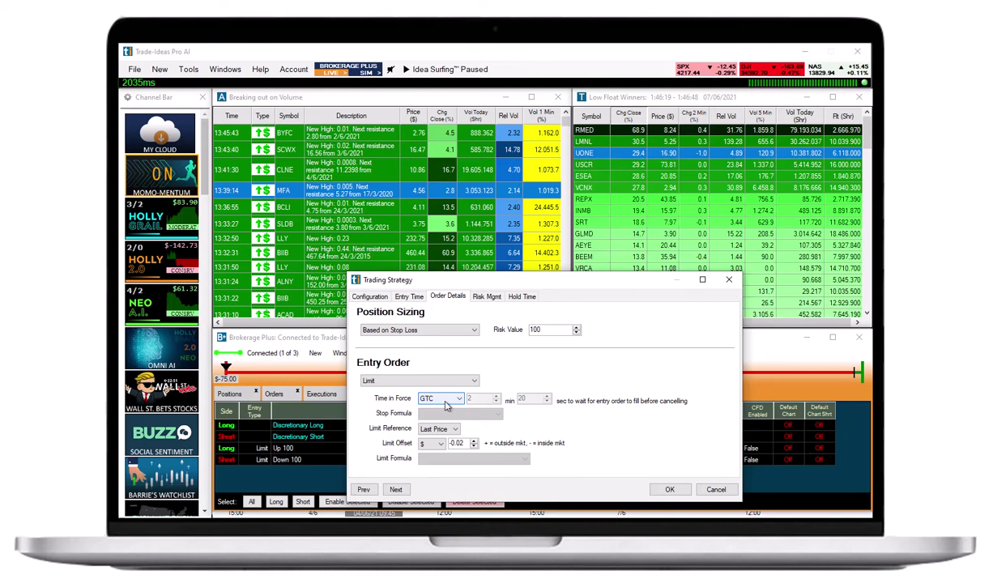
pyautogui.click(445, 403)
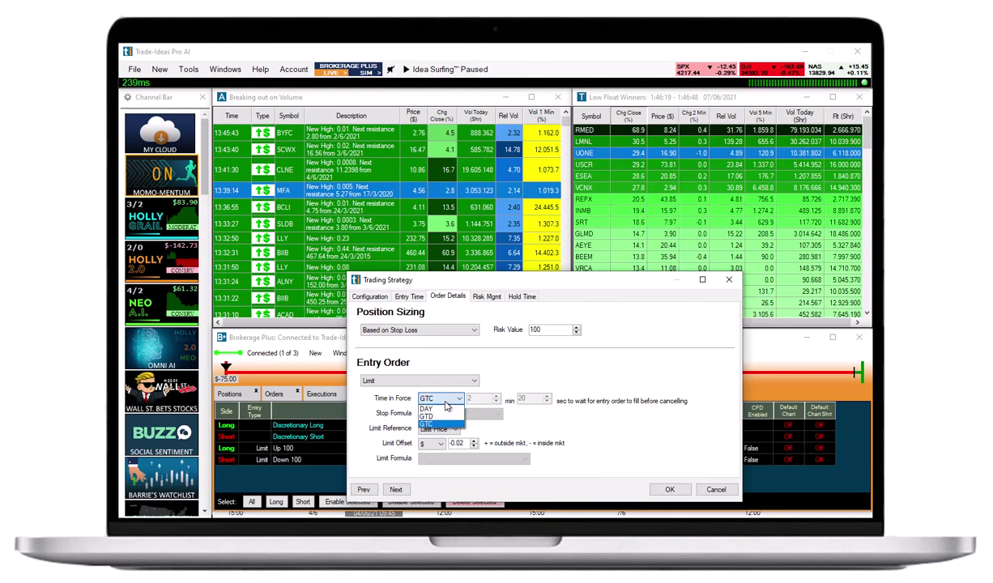
pyautogui.click(448, 413)
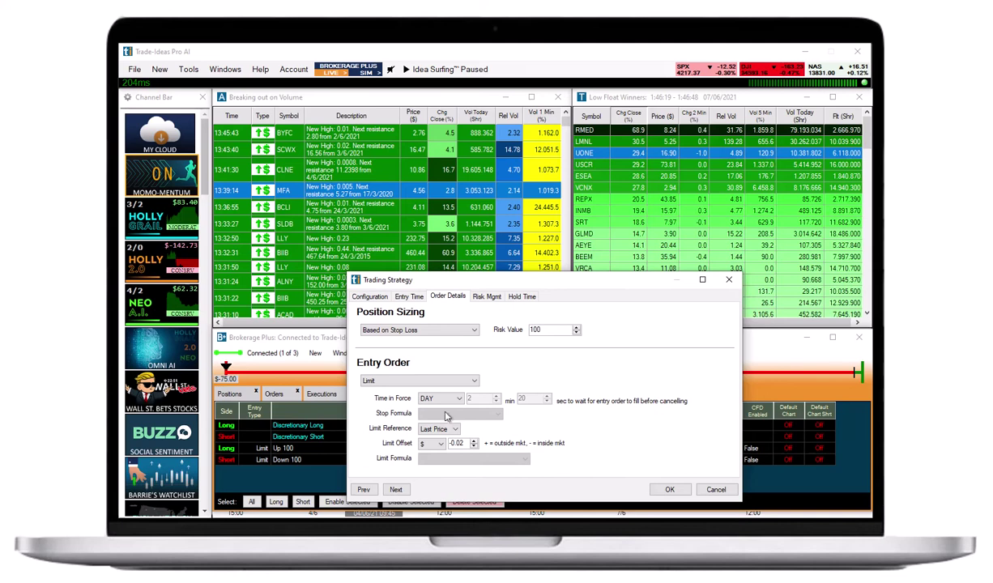
pyautogui.click(421, 381)
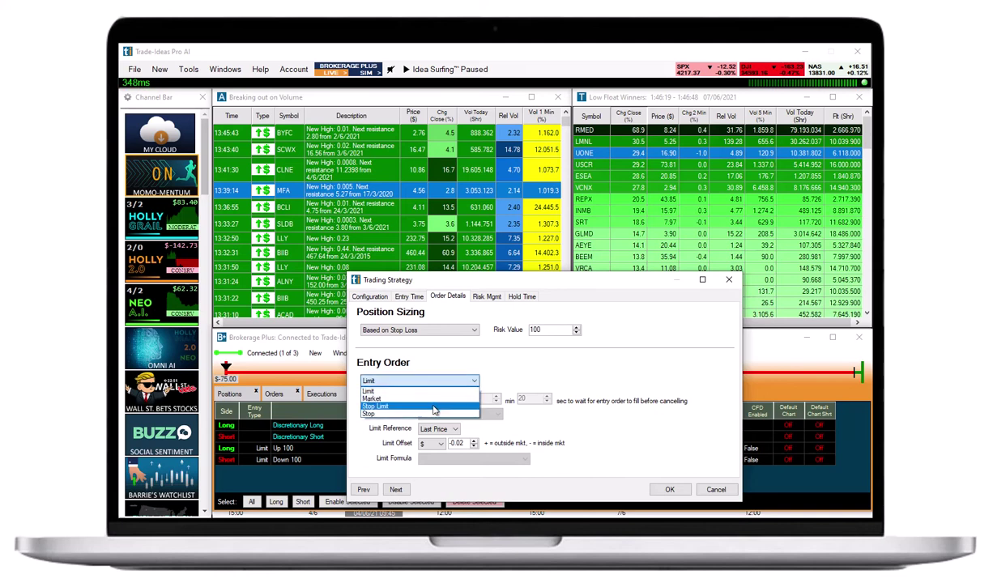
pyautogui.click(431, 407)
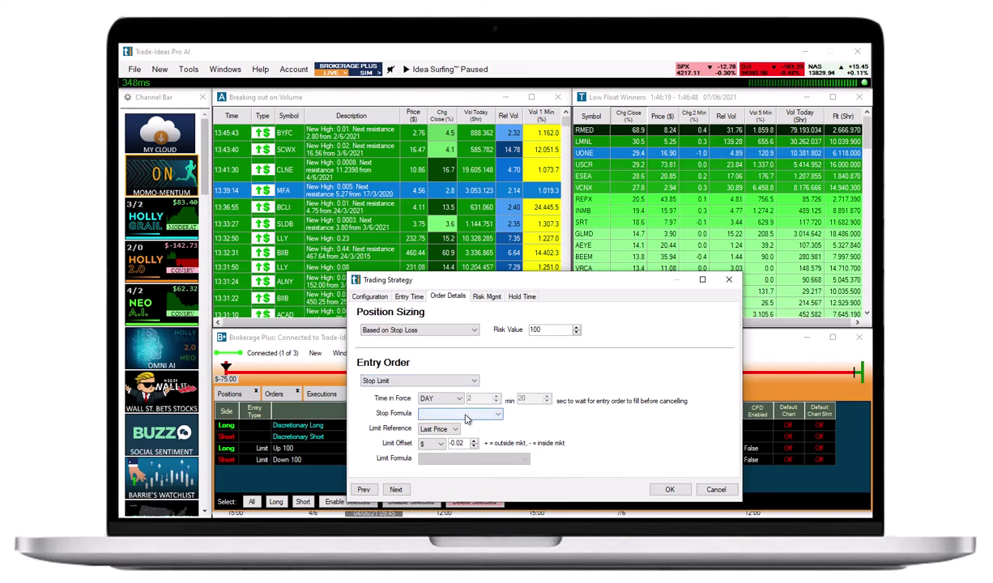
pyautogui.click(451, 413)
pyautogui.scroll(-9, 485, 300)
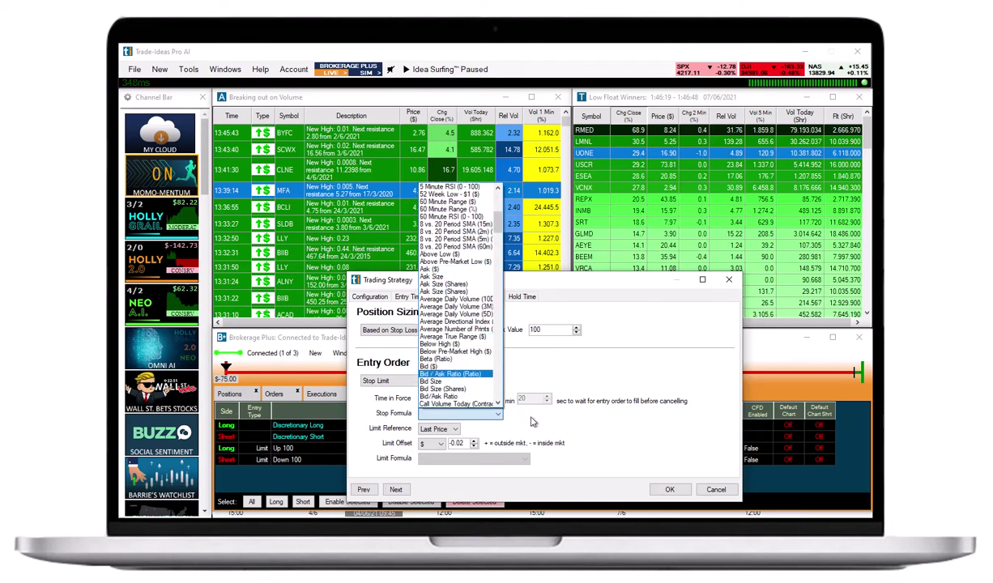
pyautogui.click(519, 404)
pyautogui.click(425, 386)
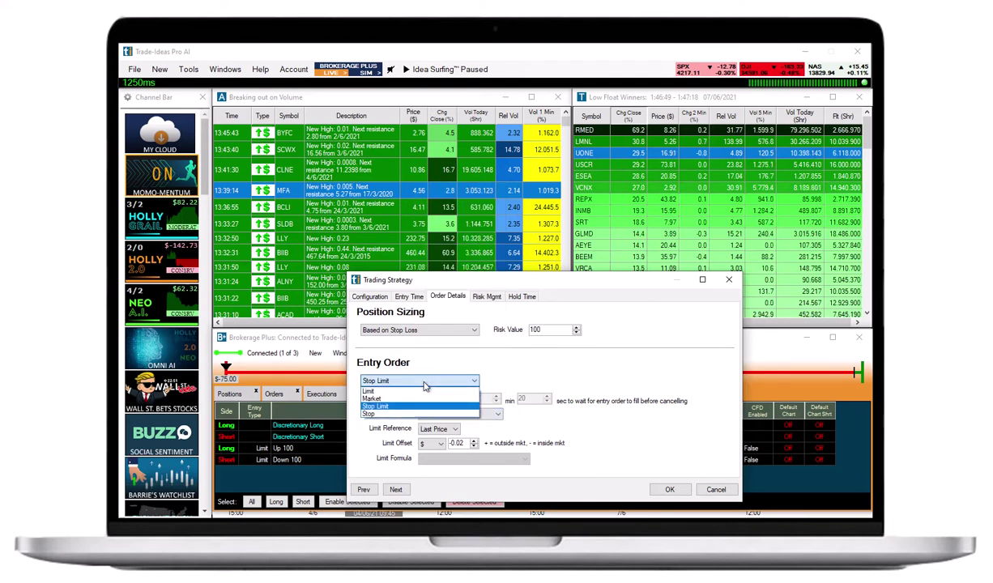
pyautogui.click(385, 391)
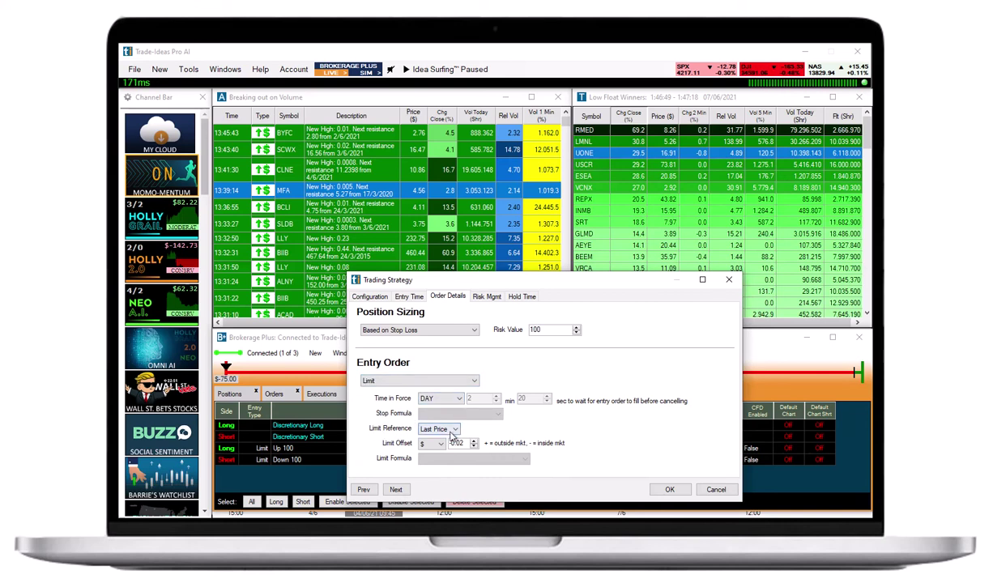
pyautogui.click(444, 429)
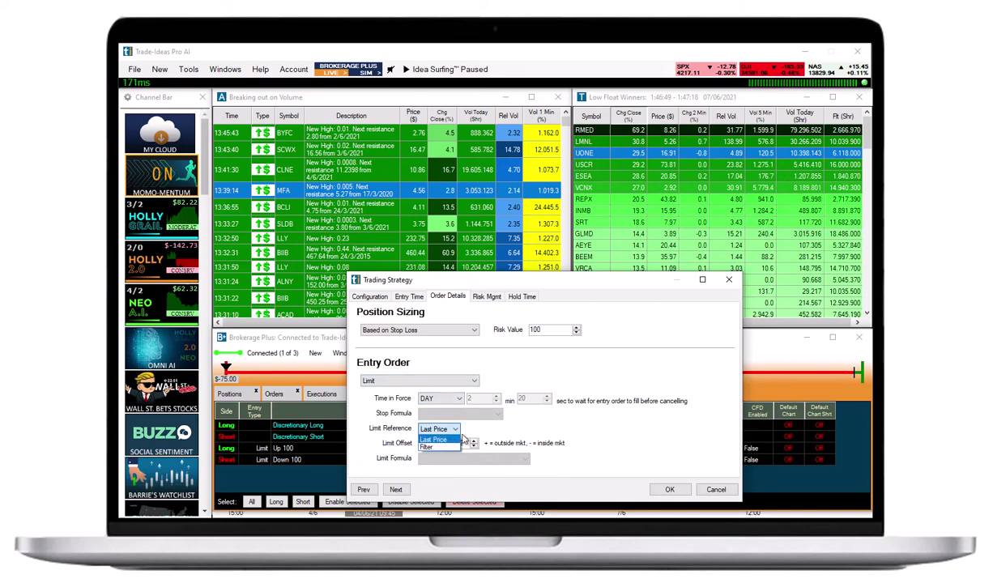
# - Keep the limit referenced to Last Price in dollars and raise the offset to 0.02
pyautogui.click(433, 439)
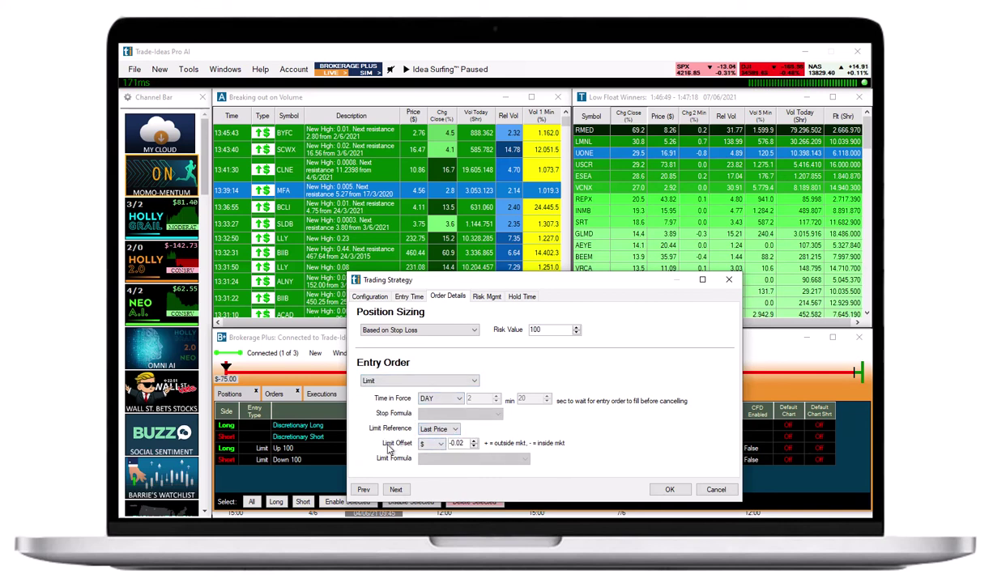
pyautogui.click(439, 446)
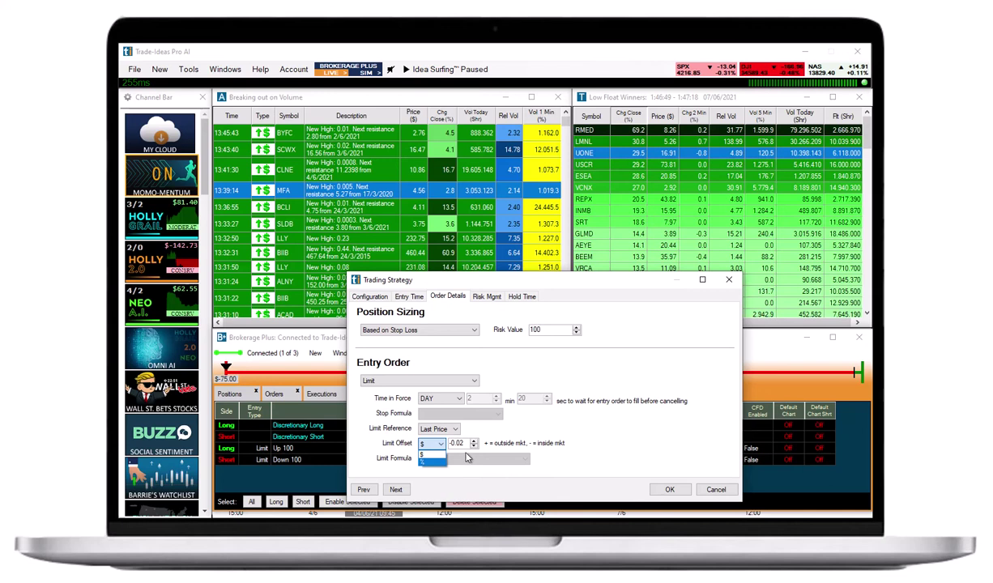
pyautogui.click(475, 445)
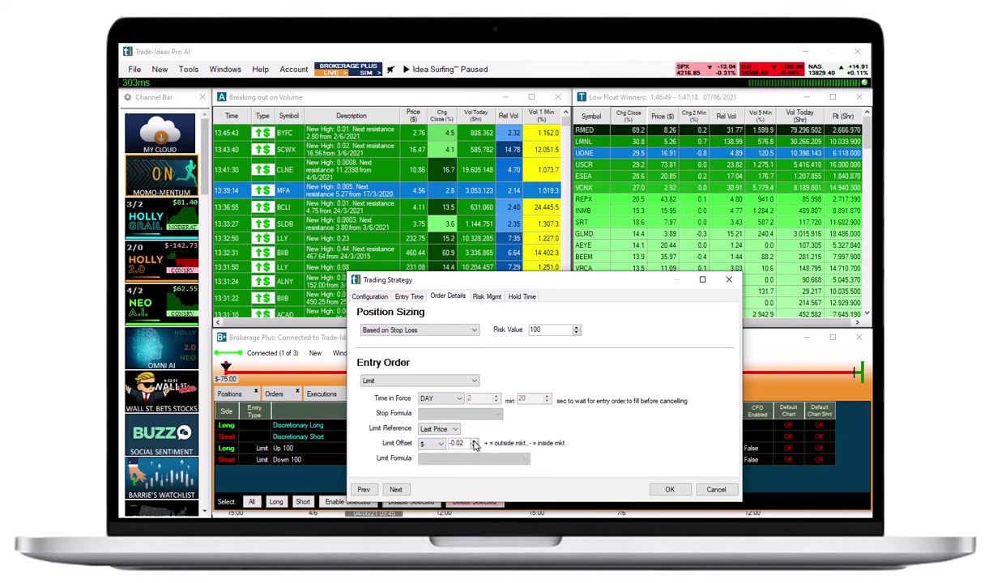
pyautogui.click(475, 443)
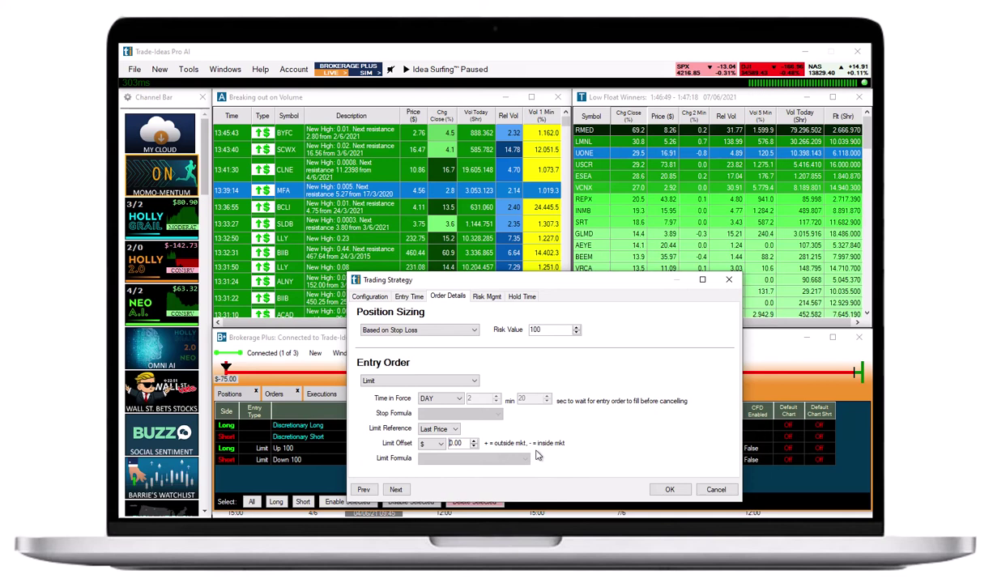
pyautogui.click(475, 442)
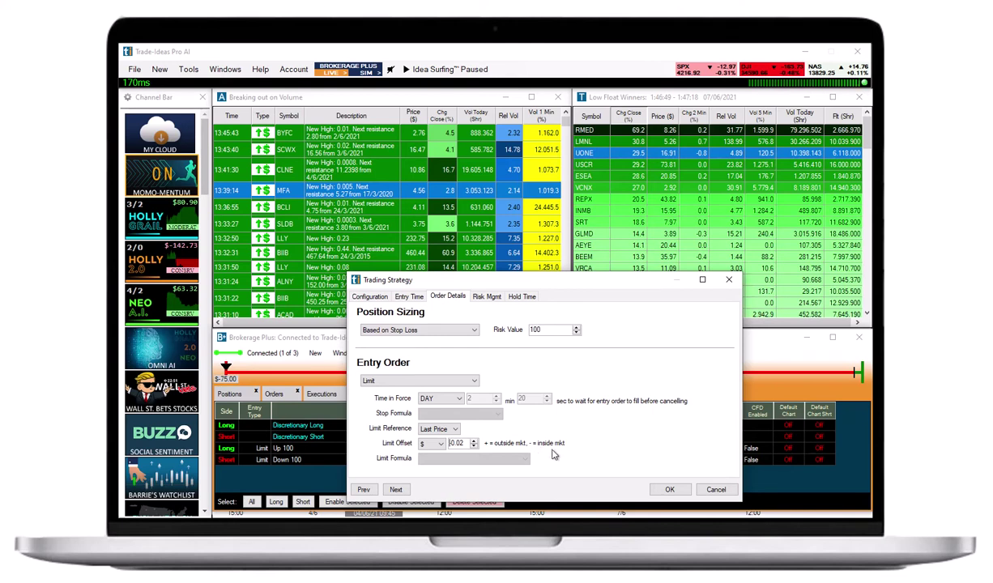
pyautogui.write('-')
pyautogui.press('BackSpace')
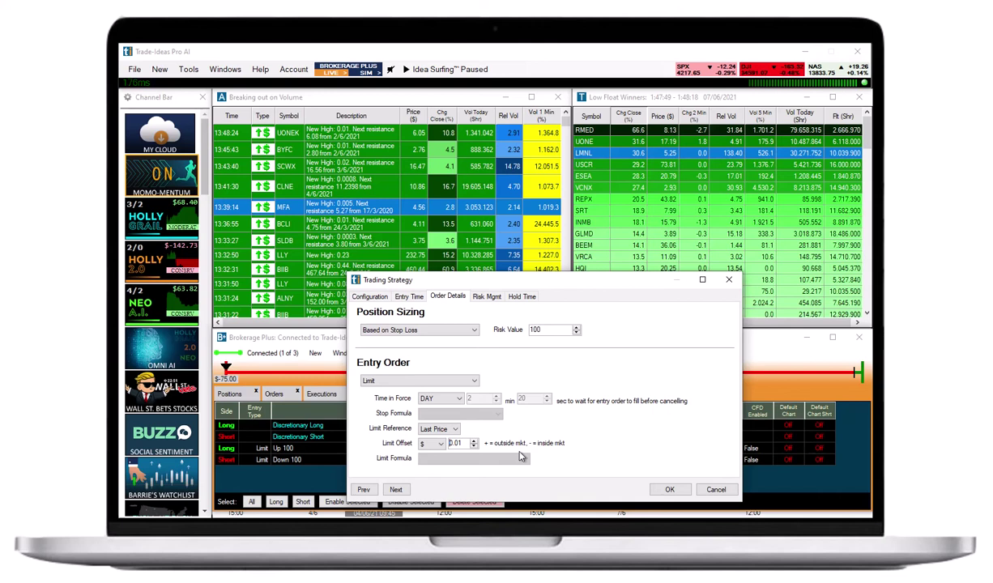
# - Re-enter the Limit Offset as -0.02 using the spin arrows and a minus sign
pyautogui.click(473, 443)
pyautogui.click(473, 443)
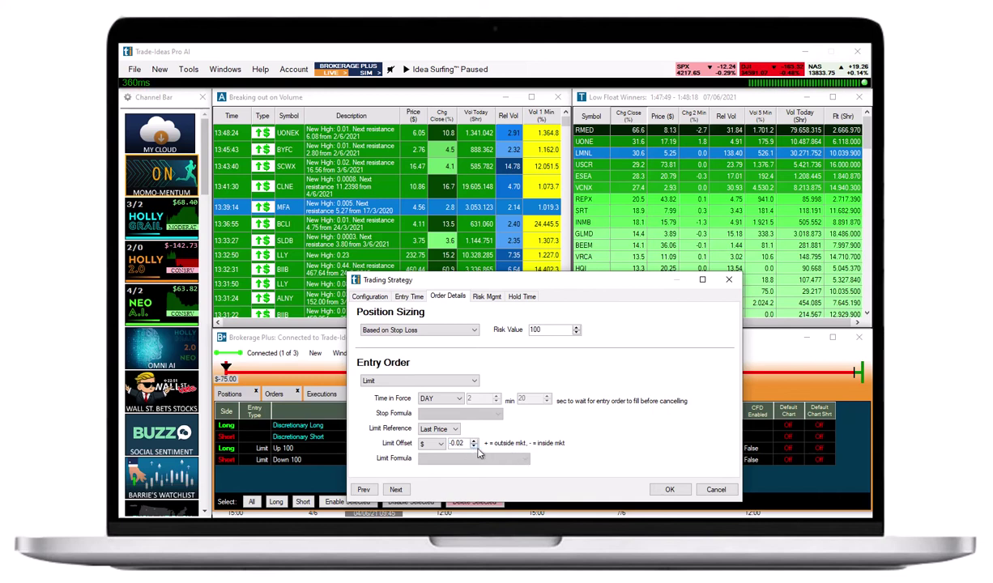
pyautogui.write('-')
pyautogui.click(474, 446)
pyautogui.click(474, 448)
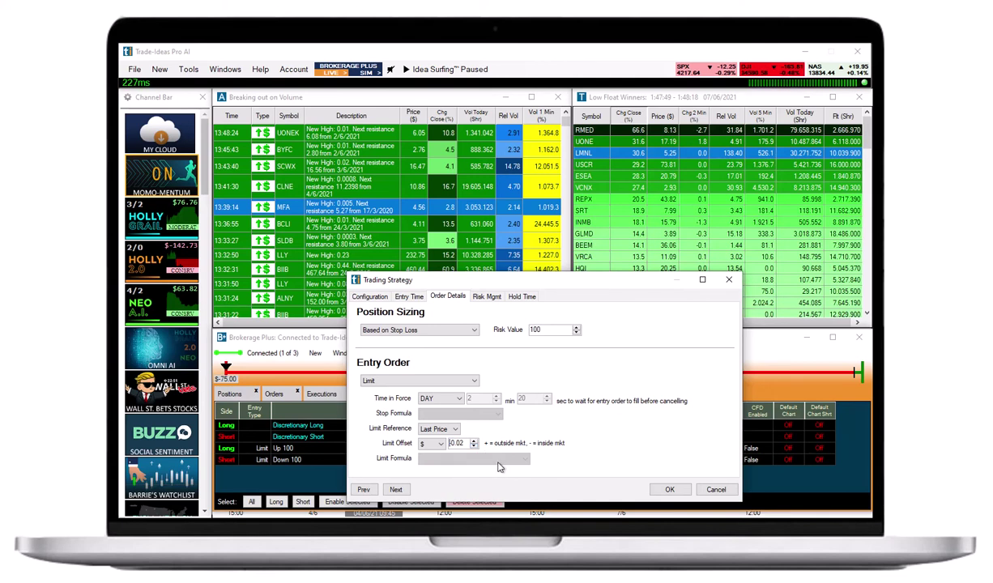
pyautogui.click(436, 429)
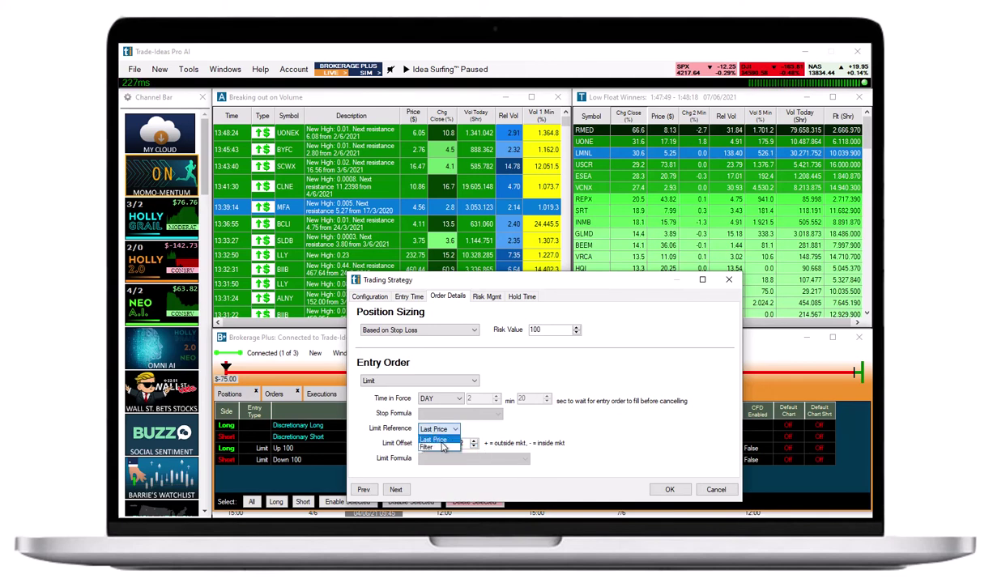
pyautogui.click(429, 444)
pyautogui.click(461, 459)
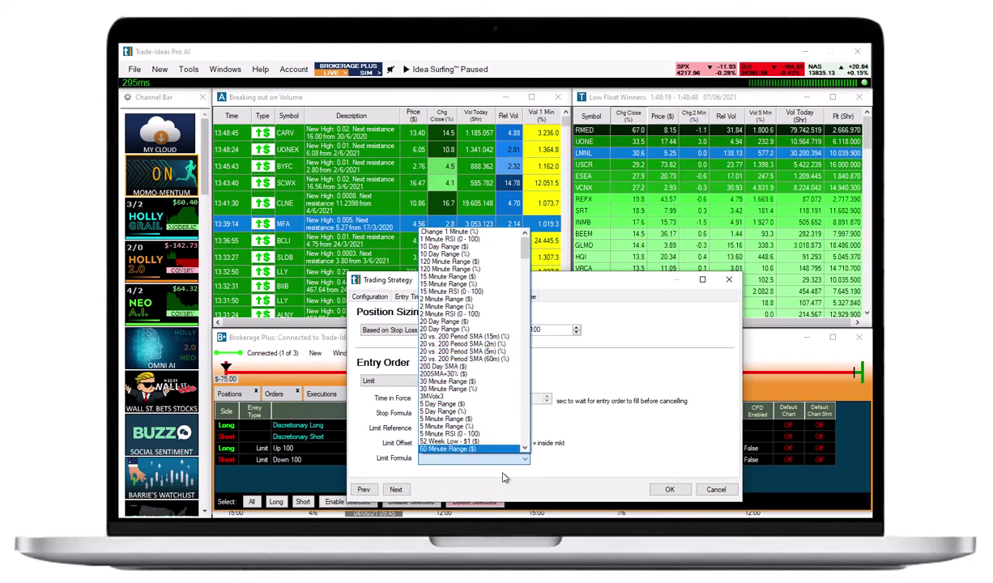
pyautogui.click(485, 459)
pyautogui.click(458, 430)
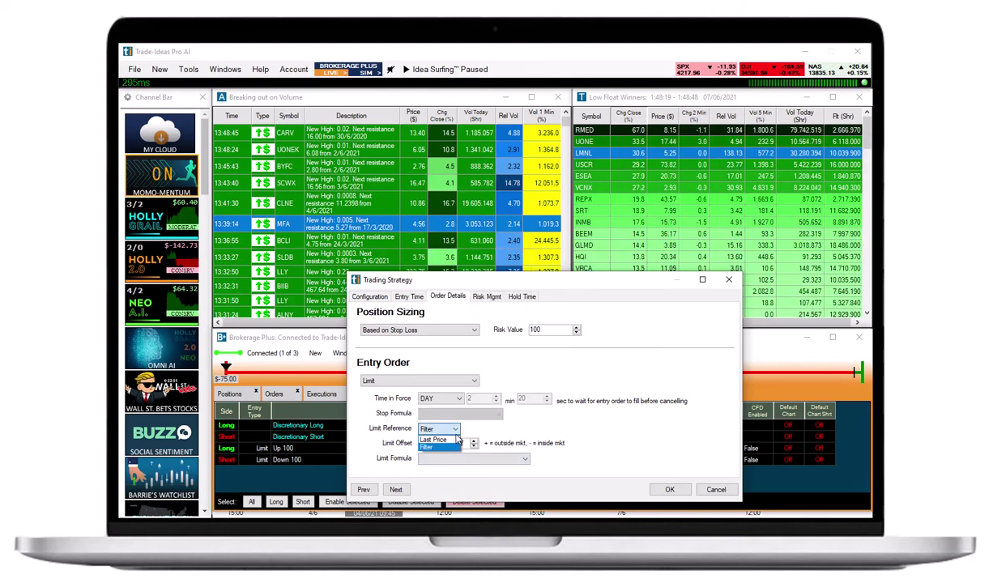
pyautogui.click(434, 439)
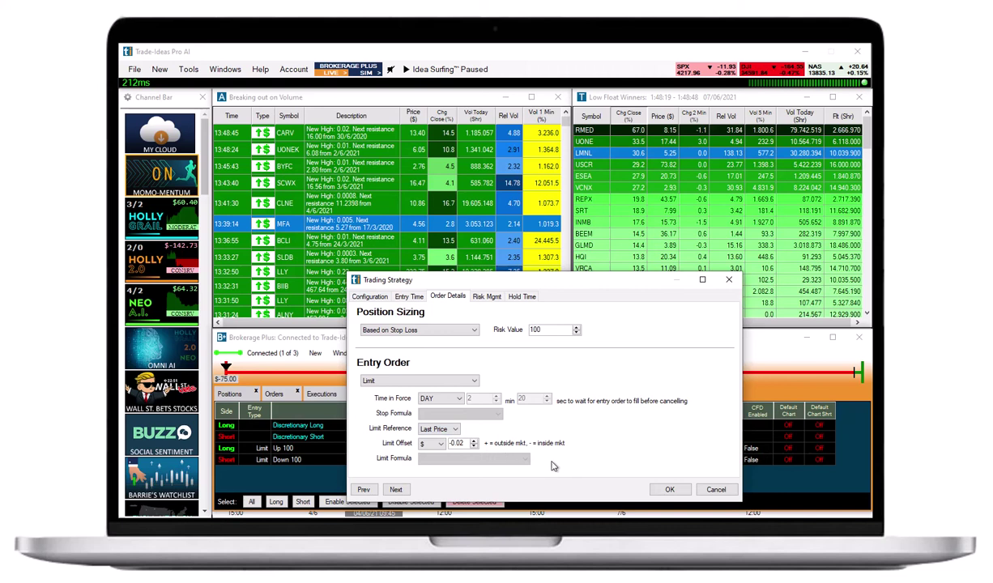
# - On Risk Mgmt, review the exit type choices and set a Dollars stop loss of 0.20
pyautogui.click(490, 297)
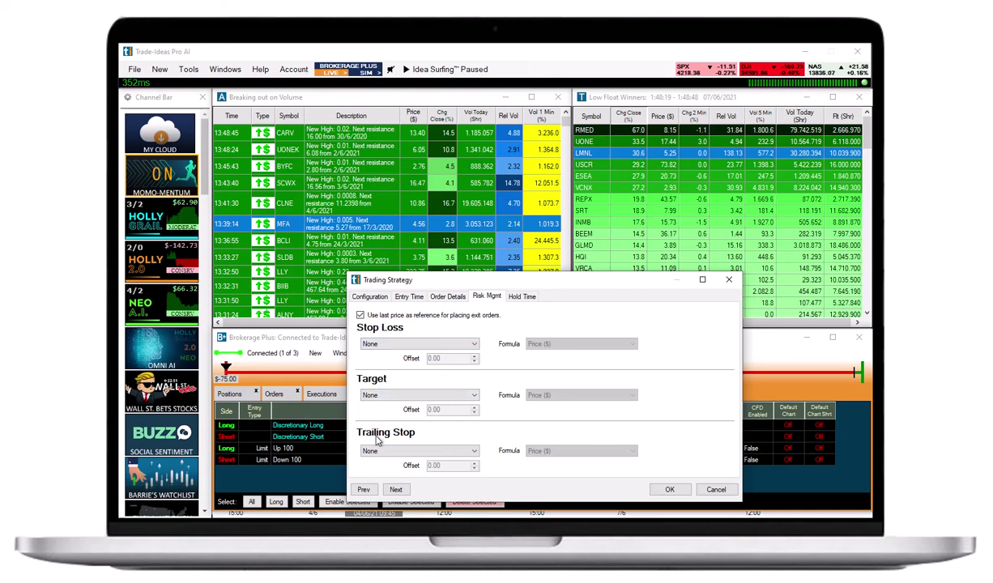
pyautogui.click(391, 346)
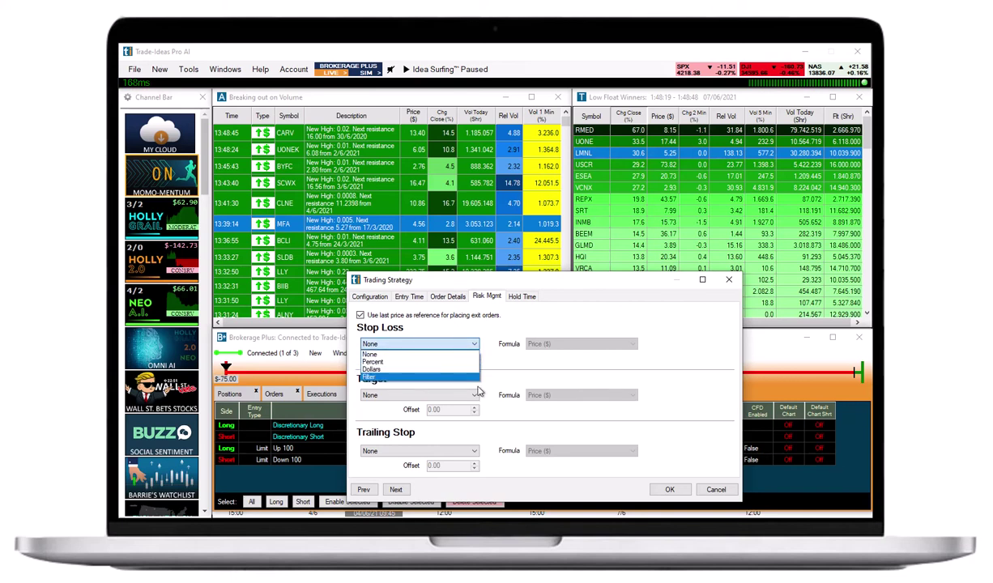
pyautogui.click(464, 387)
pyautogui.click(465, 397)
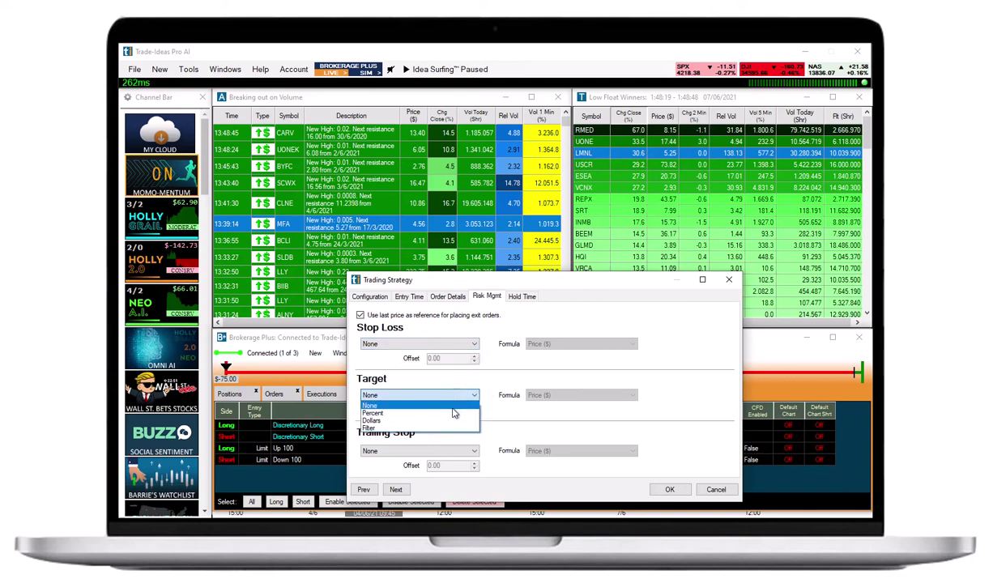
pyautogui.click(492, 497)
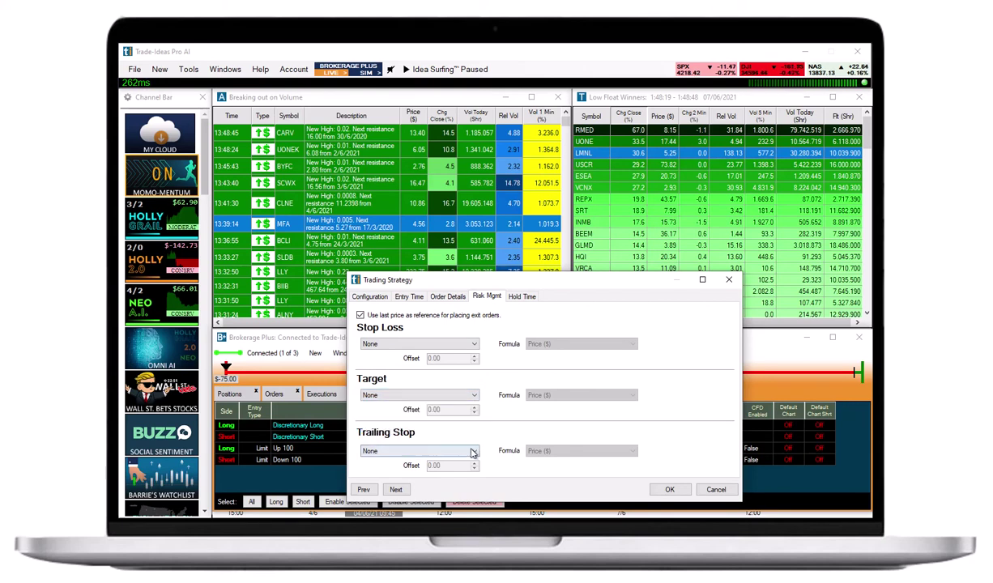
pyautogui.click(471, 452)
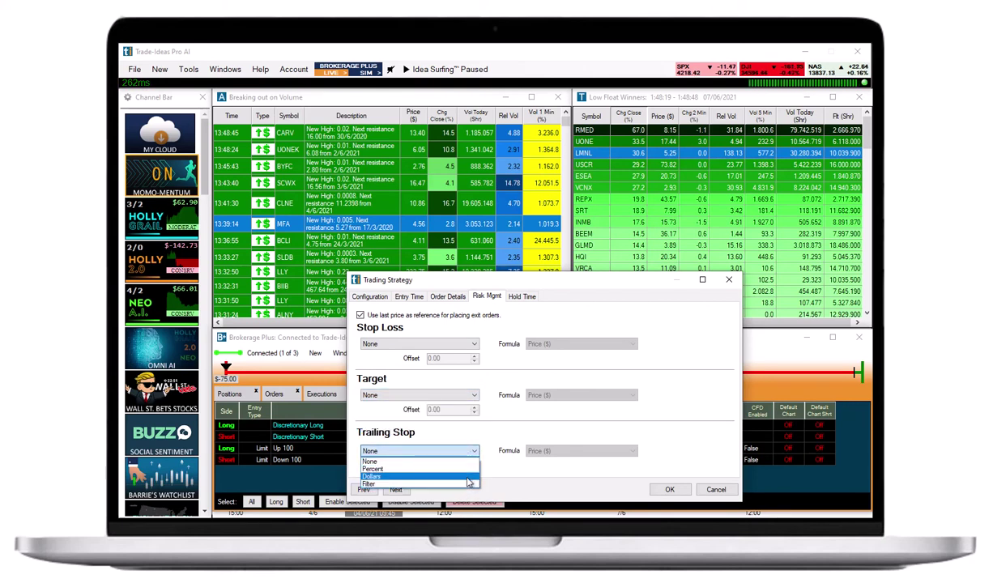
pyautogui.click(488, 392)
pyautogui.click(390, 343)
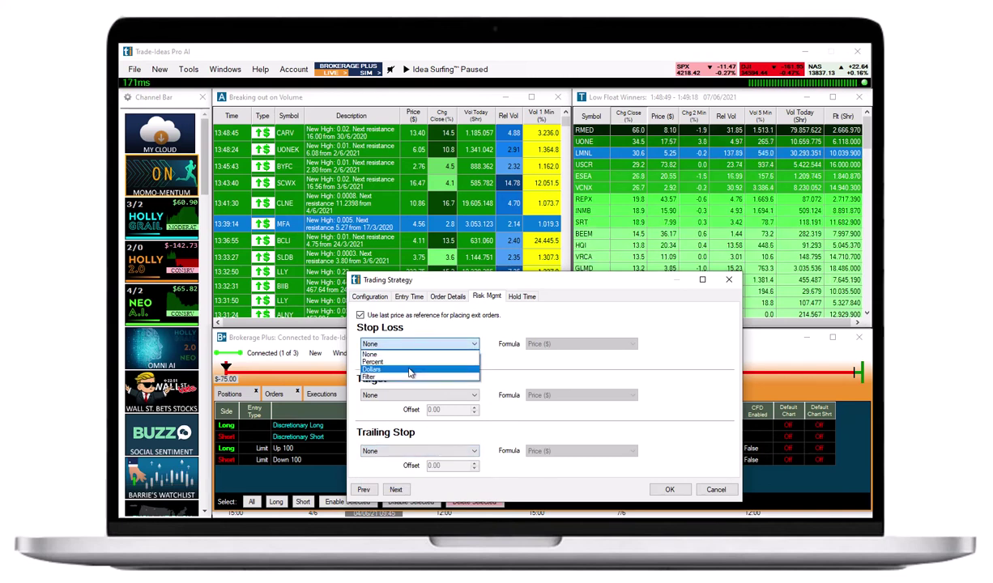
pyautogui.click(410, 371)
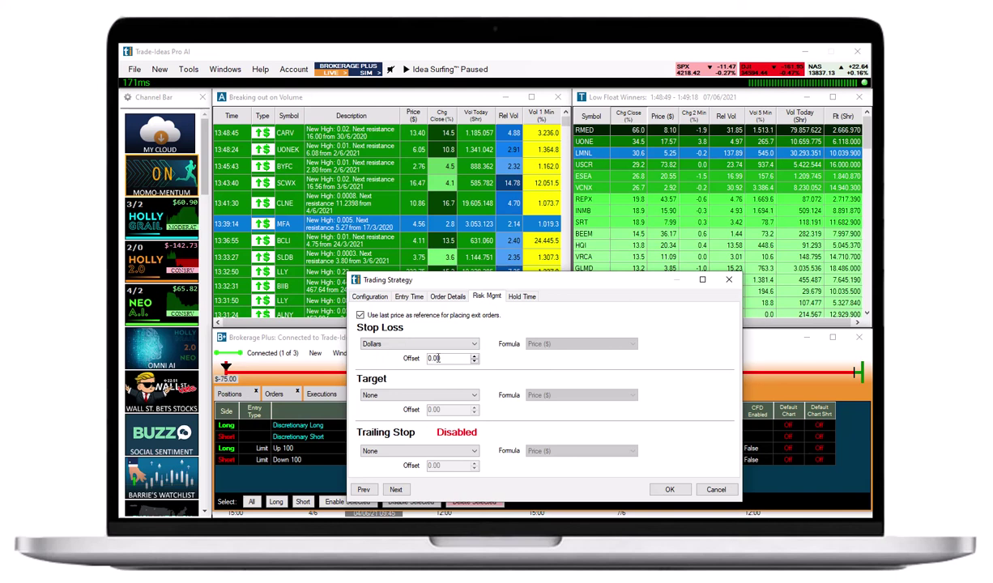
pyautogui.write('2')
# - Set the profit target to a 0.40 dollar offset after browsing the Filter formula choices
pyautogui.click(465, 395)
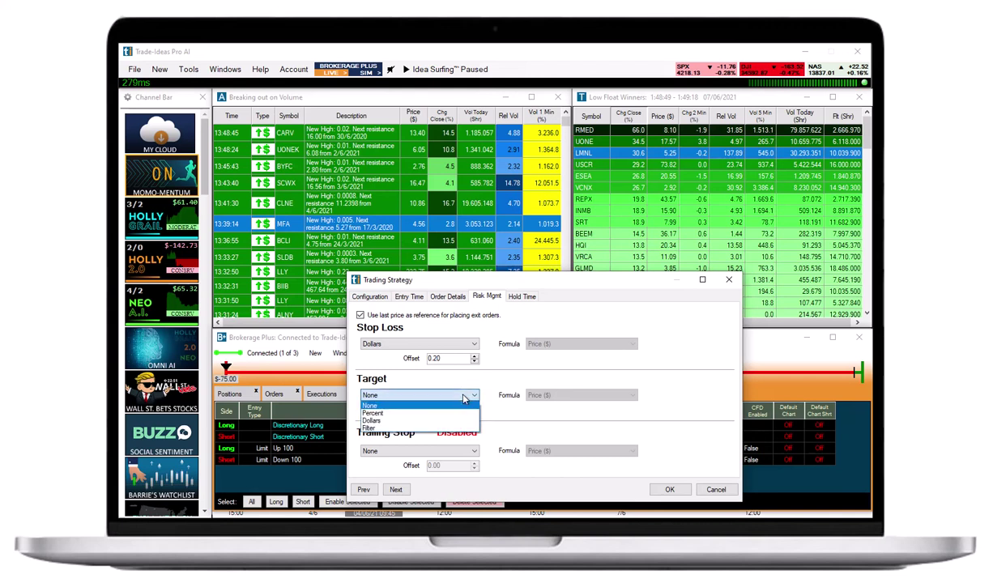
pyautogui.click(466, 430)
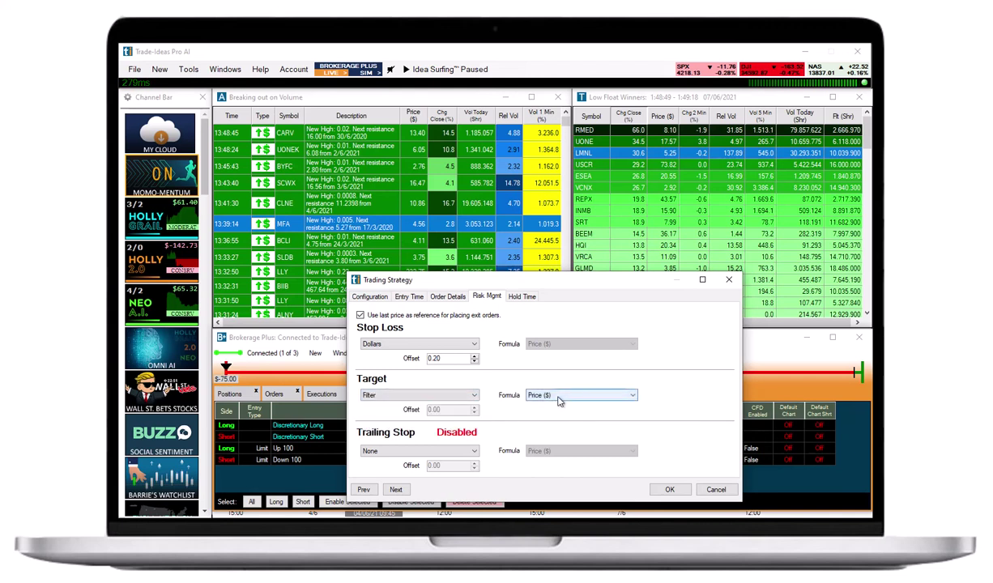
pyautogui.click(561, 395)
pyautogui.scroll(3, 565, 369)
pyautogui.scroll(15, 565, 368)
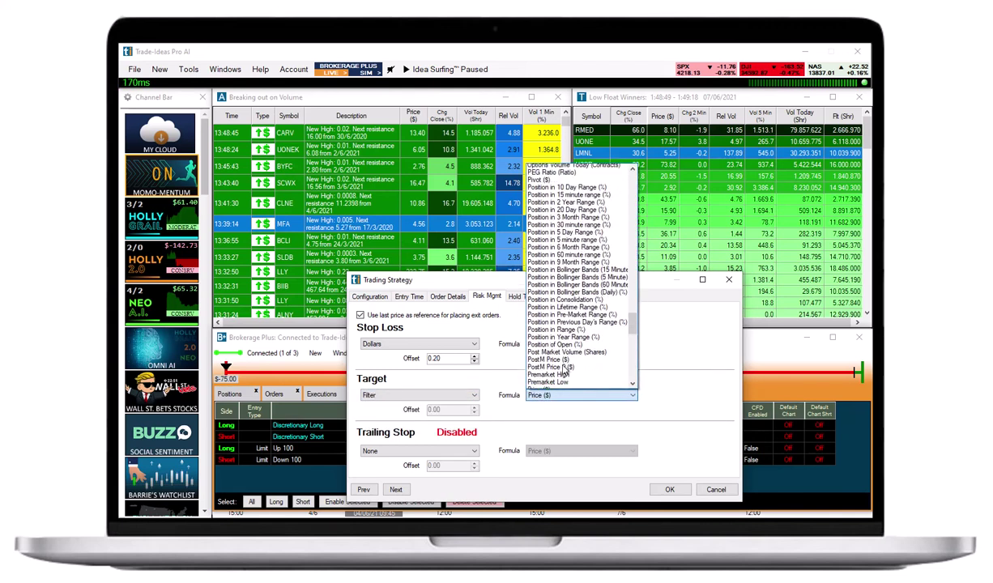
pyautogui.scroll(20, 565, 369)
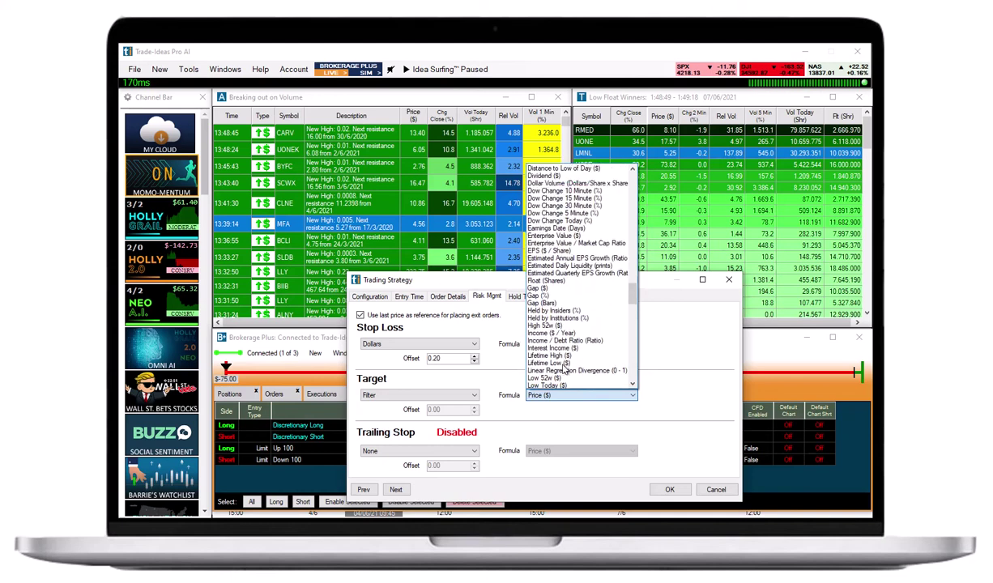
pyautogui.scroll(8, 565, 369)
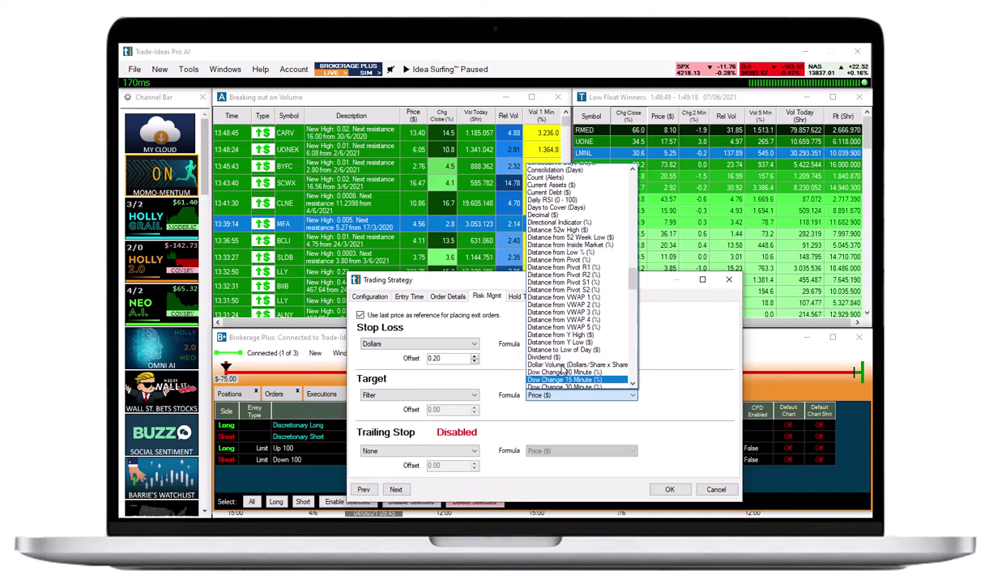
pyautogui.scroll(-5, 437, 401)
pyautogui.click(438, 397)
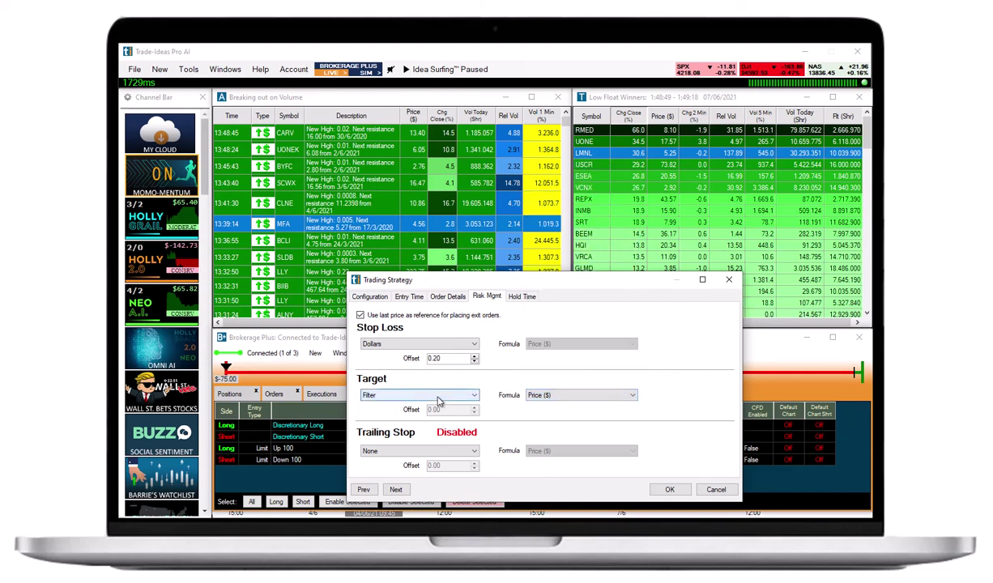
pyautogui.click(438, 397)
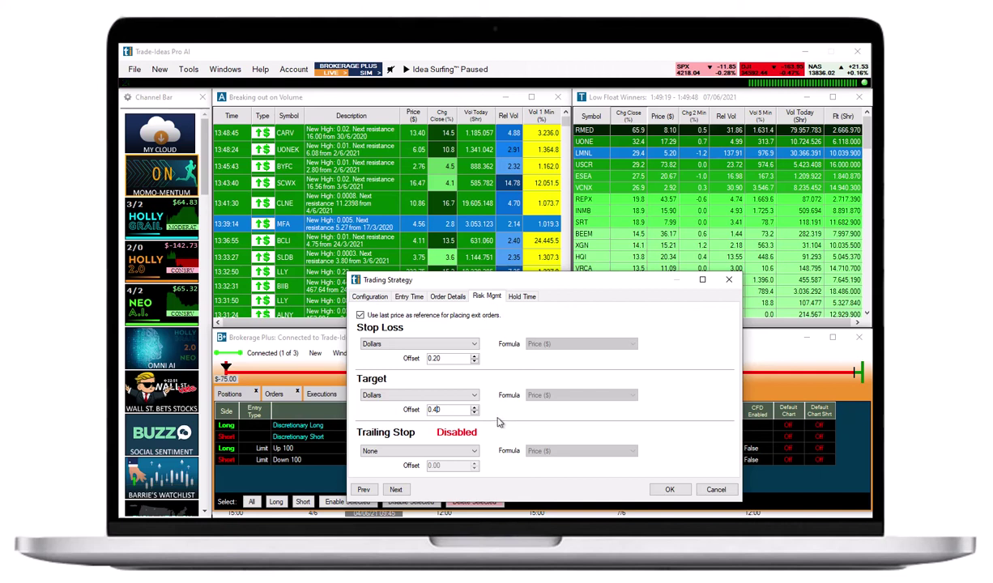
pyautogui.moveTo(408, 326)
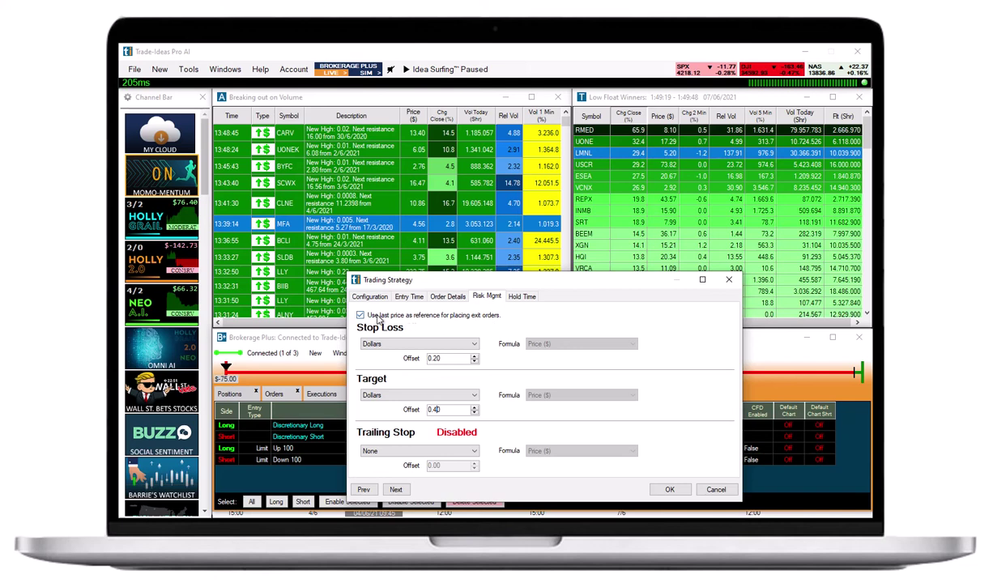
pyautogui.moveTo(378, 321)
pyautogui.click(521, 297)
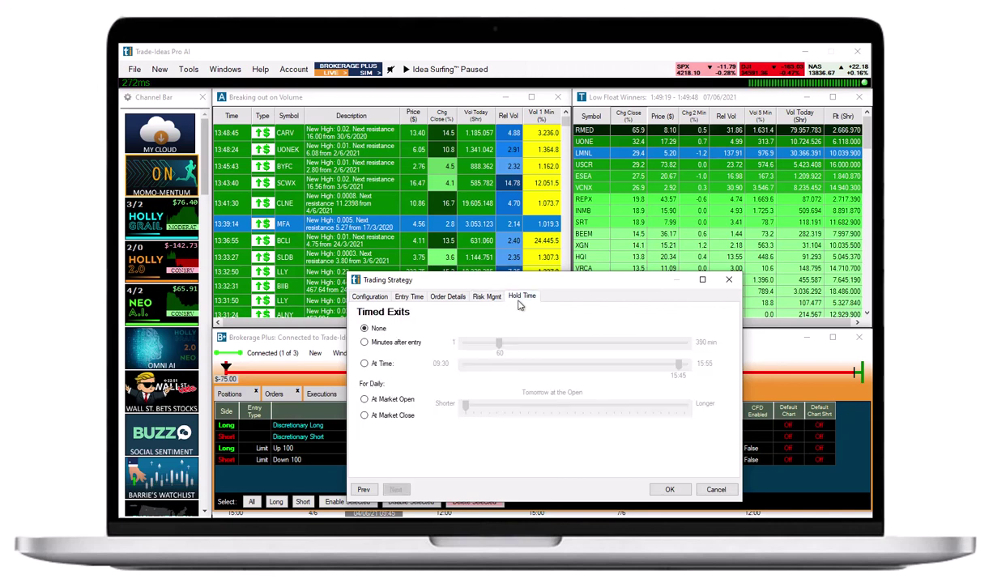
# - Try minutes-after-entry, time-of-day, market-open and market-close timed exits, then set Timed Exits to None
pyautogui.click(365, 342)
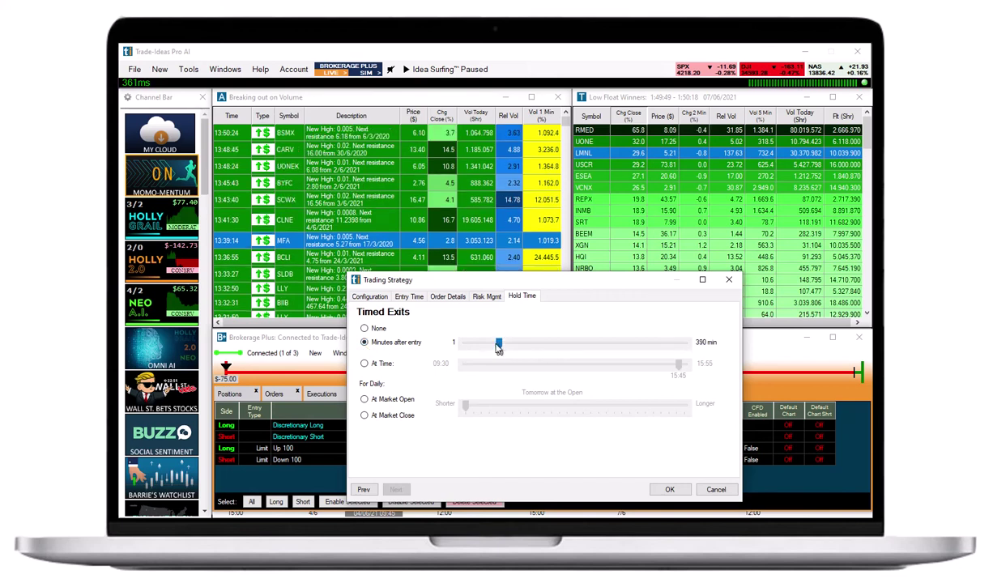
pyautogui.moveTo(499, 347); pyautogui.dragTo(619, 357)
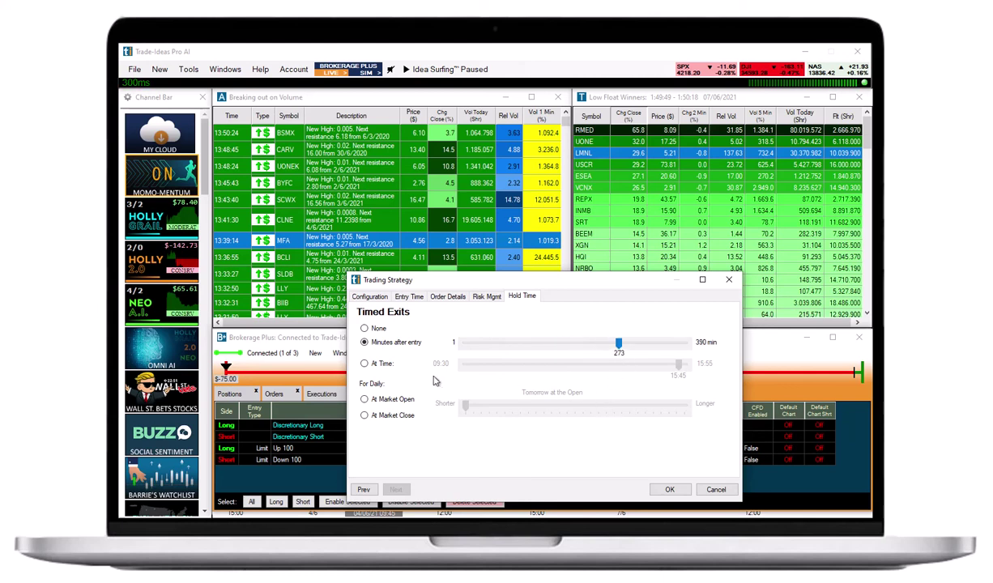
pyautogui.click(364, 363)
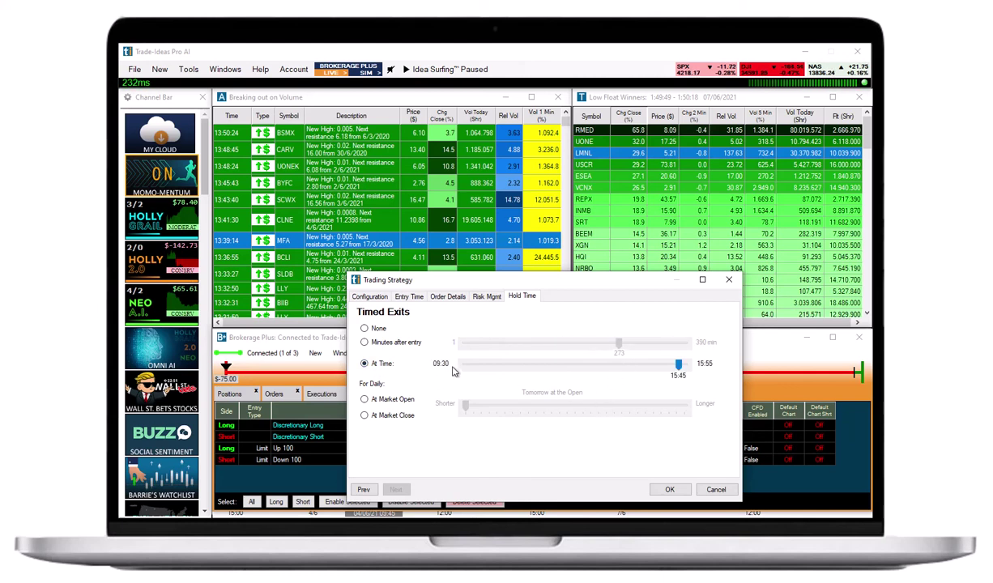
pyautogui.moveTo(681, 368); pyautogui.dragTo(600, 371)
pyautogui.moveTo(601, 407); pyautogui.dragTo(542, 421)
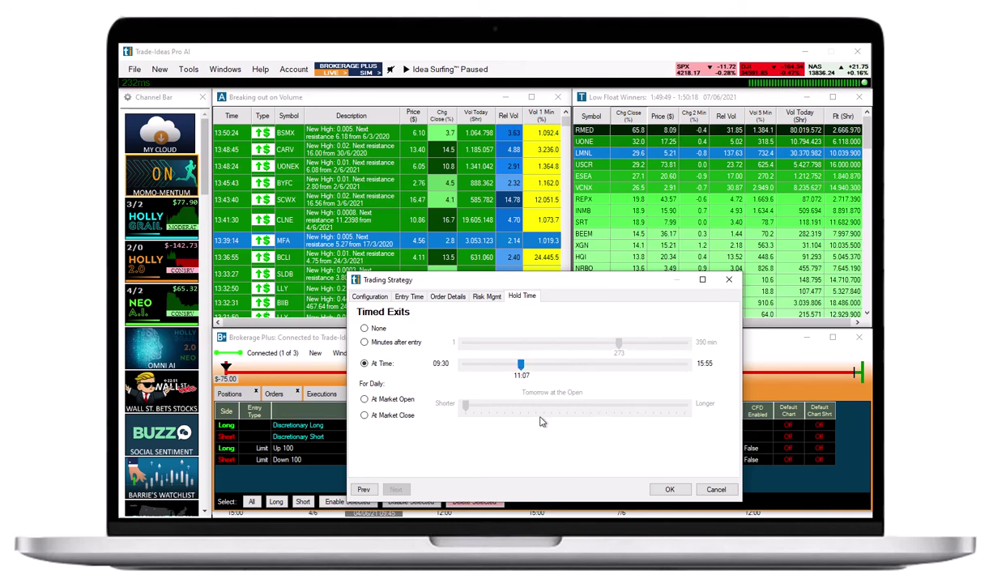
pyautogui.click(386, 400)
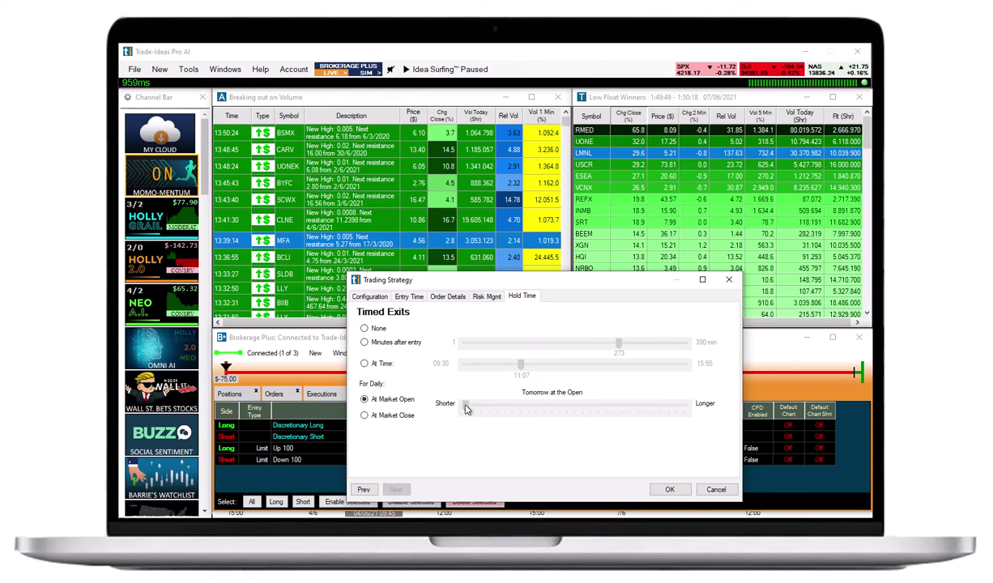
pyautogui.moveTo(467, 409); pyautogui.dragTo(623, 409)
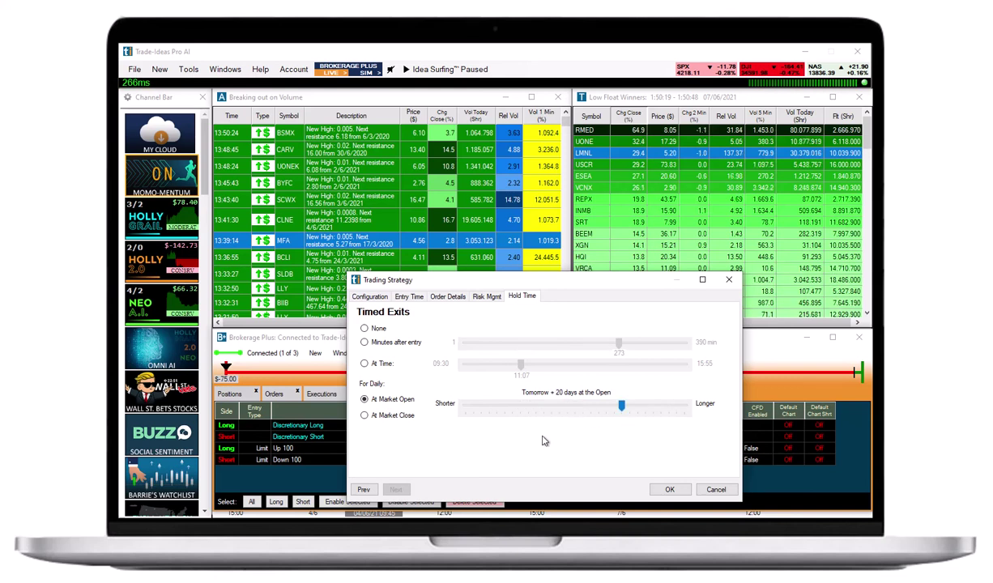
pyautogui.click(364, 415)
pyautogui.moveTo(623, 408); pyautogui.dragTo(590, 412)
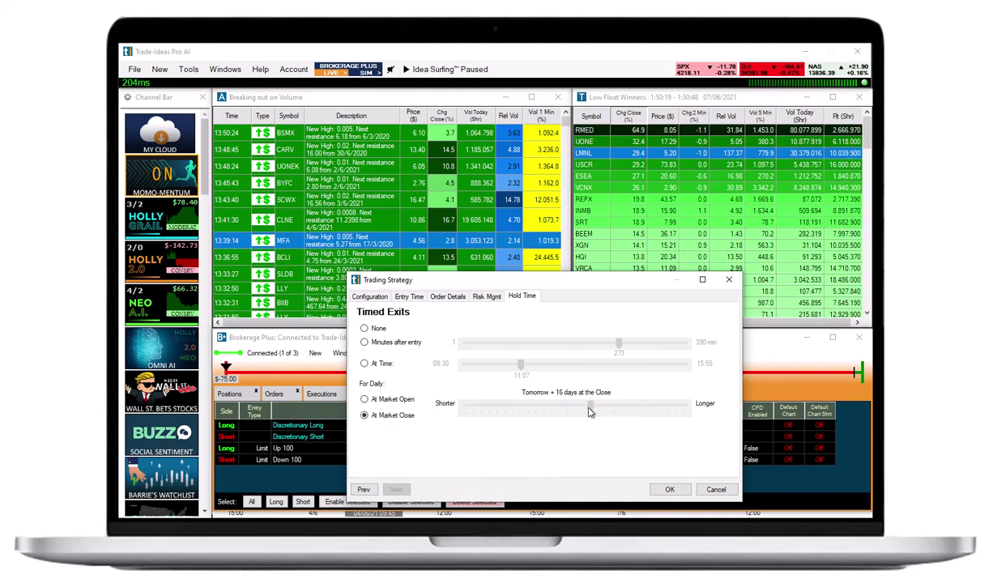
pyautogui.click(364, 328)
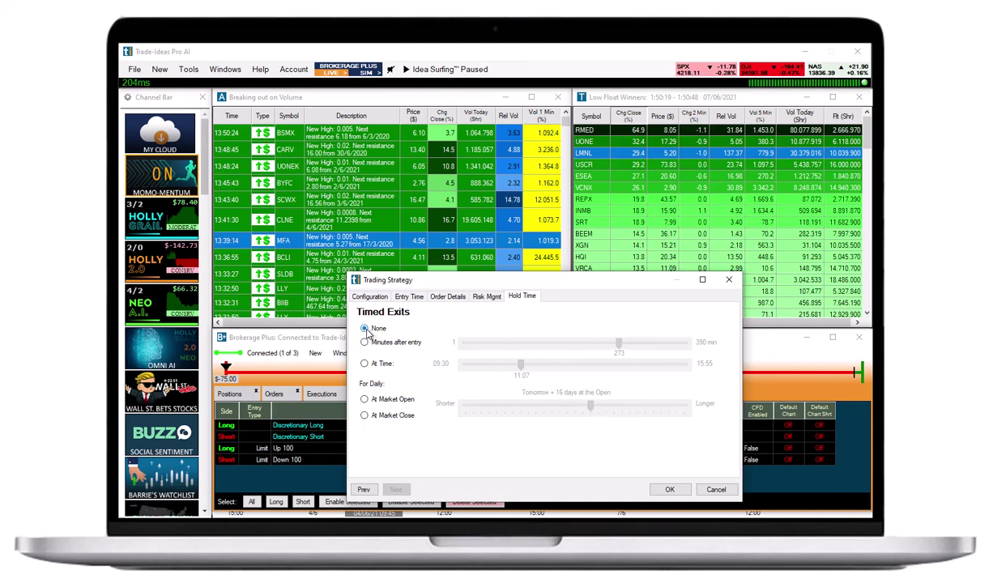
# - Save the Tutorial Strategy template, buy BYFC with it, and check the resulting open position
pyautogui.click(668, 490)
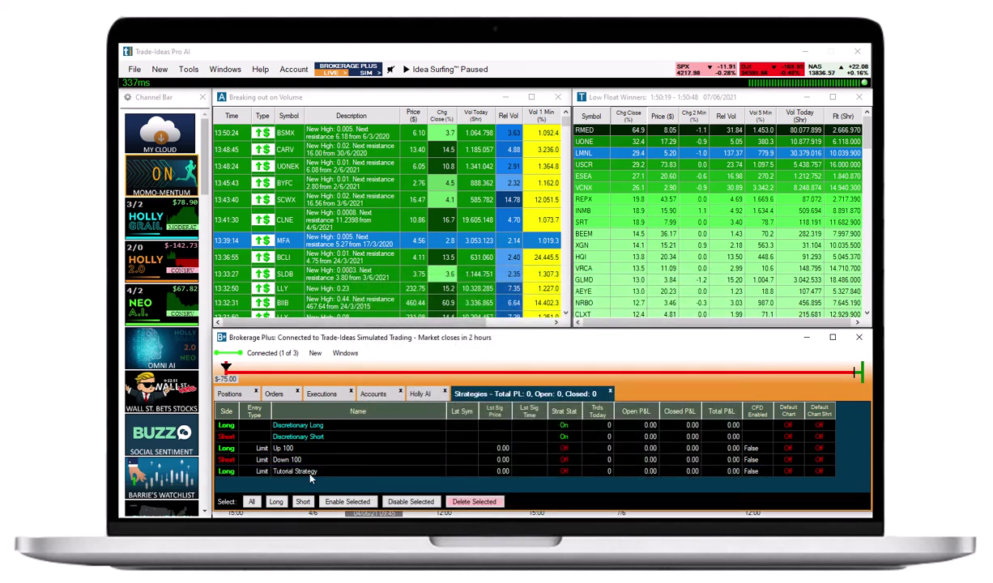
pyautogui.rightClick(351, 187)
pyautogui.moveTo(361, 192)
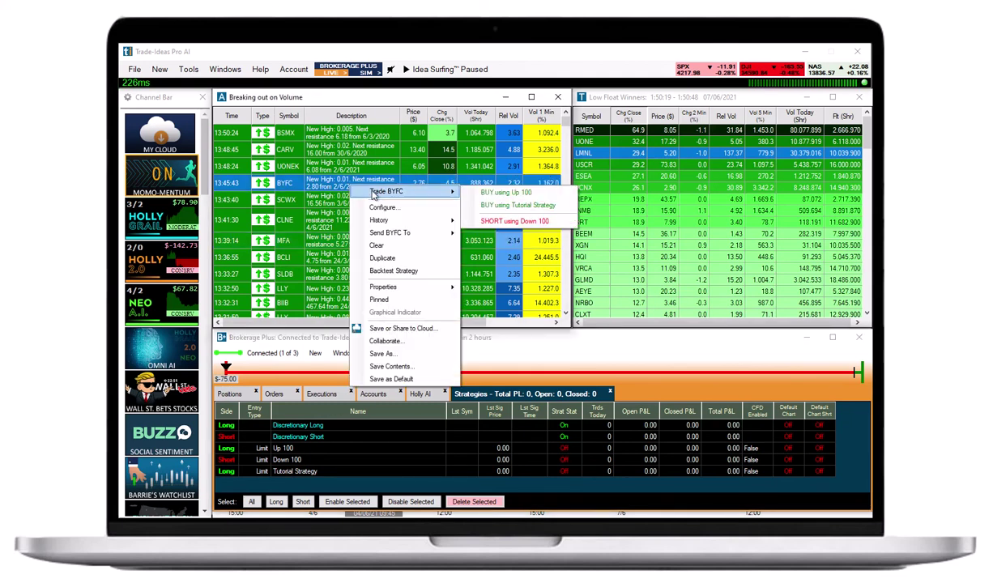
pyautogui.click(554, 209)
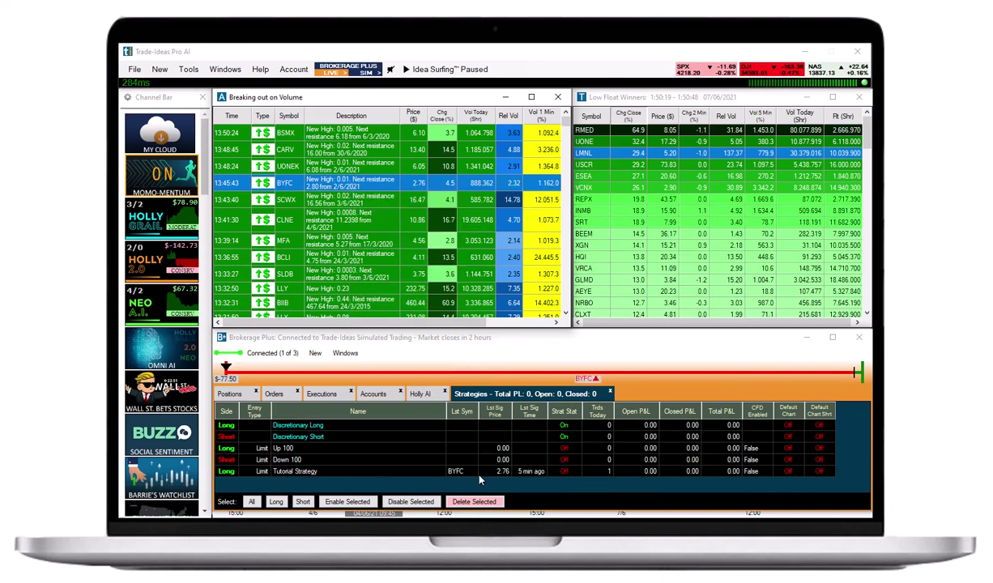
pyautogui.click(232, 395)
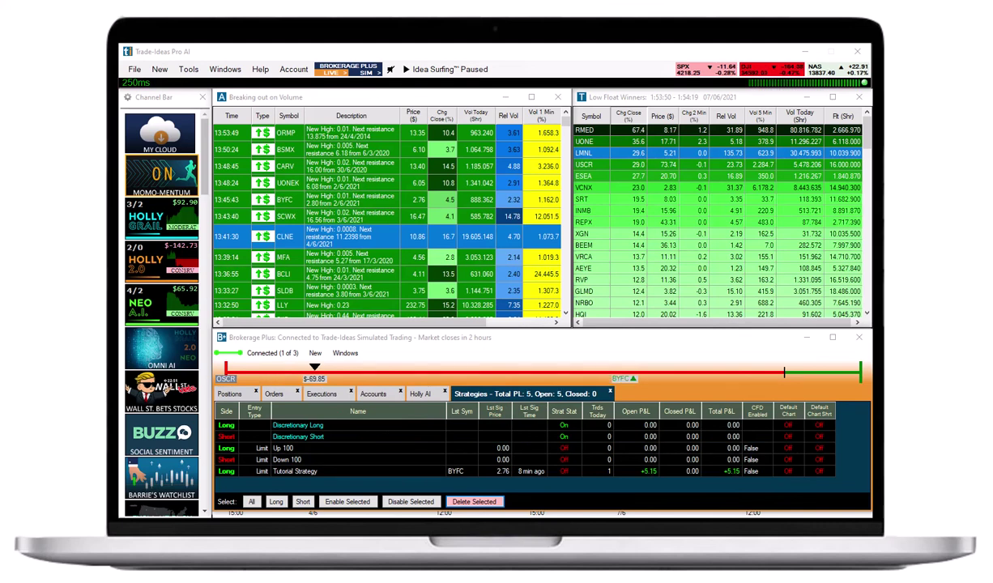
# - Create a new trading strategy named Risk 100 on the Simulated Trading Default account
pyautogui.rightClick(403, 486)
pyautogui.click(441, 469)
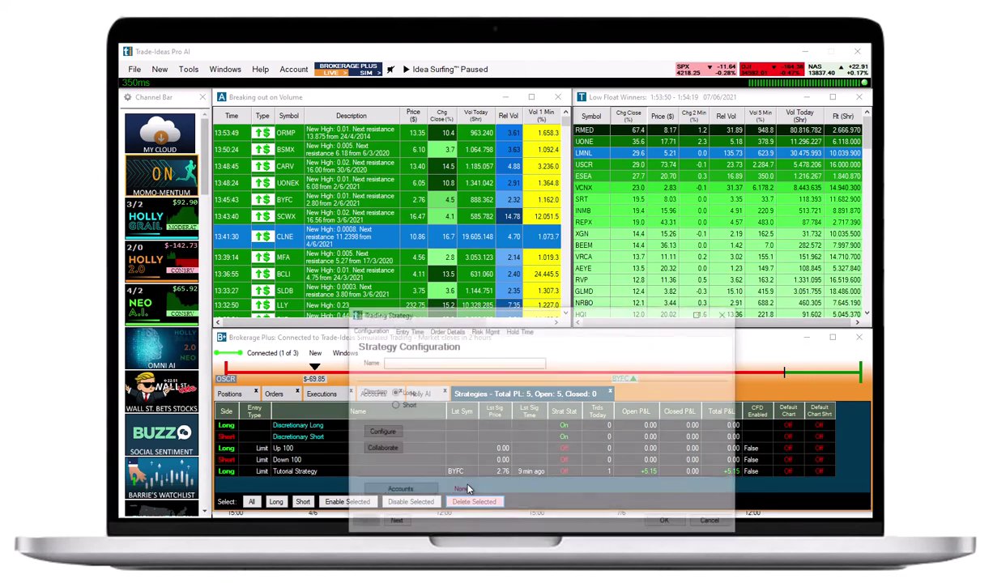
pyautogui.write('Risk 100')
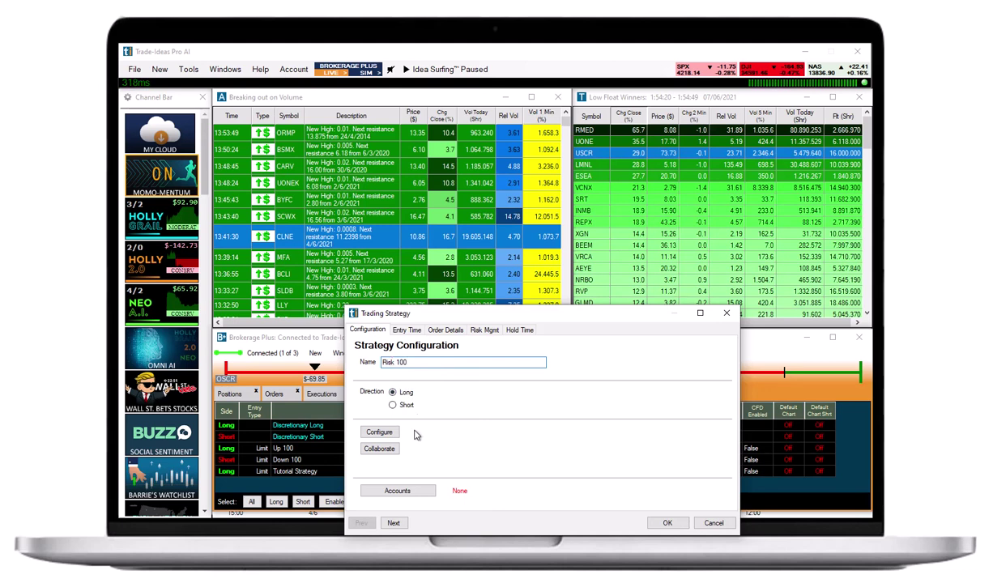
pyautogui.click(427, 494)
pyautogui.click(567, 407)
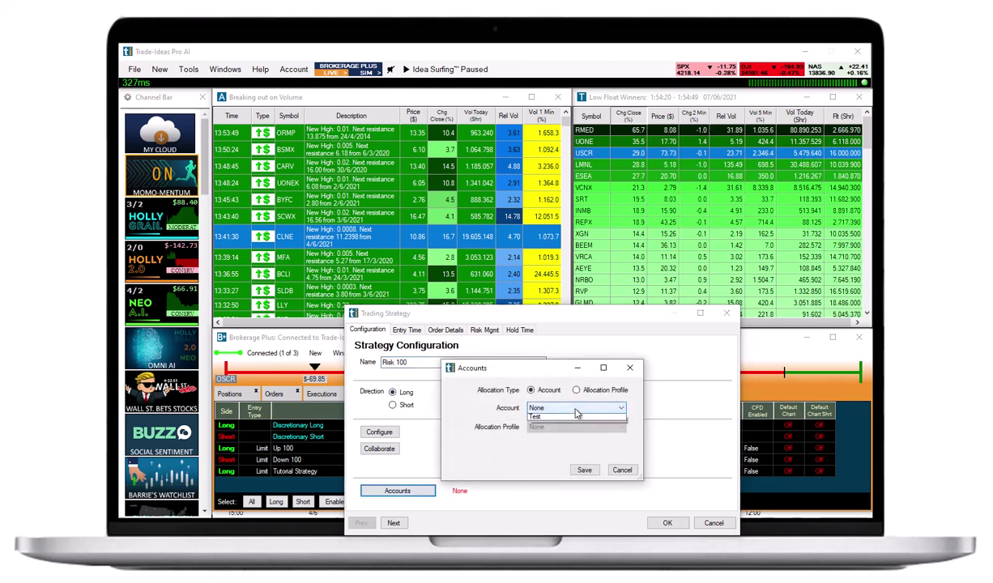
pyautogui.click(584, 430)
pyautogui.click(585, 470)
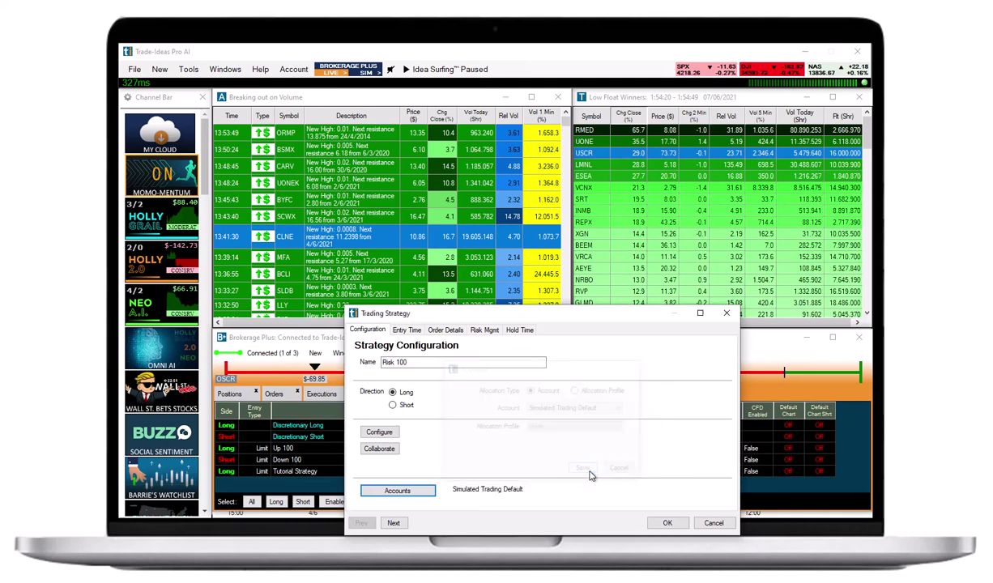
# - In Entry Time, allow repeat orders, entries while holding the symbol, and unlimited entry orders
pyautogui.click(407, 330)
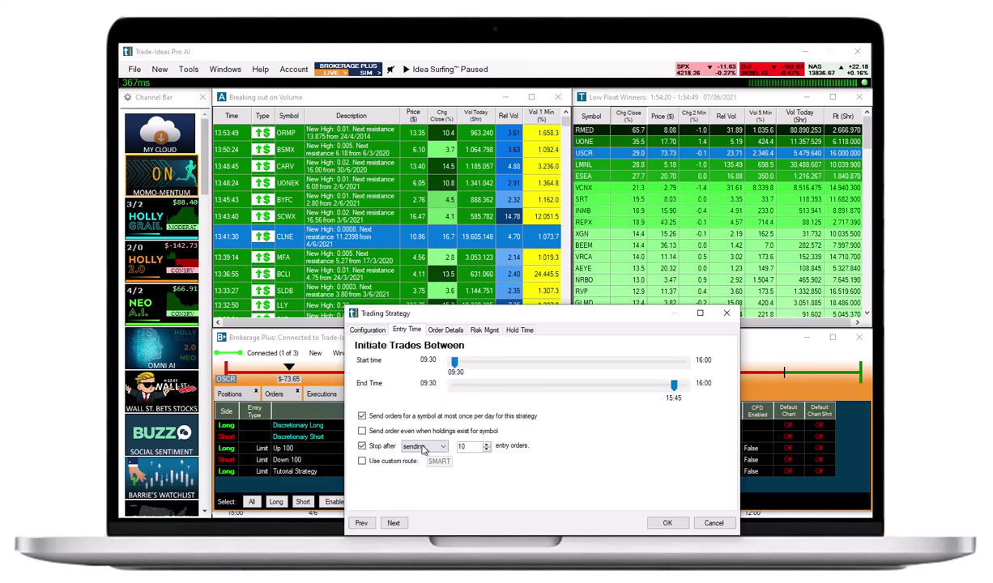
pyautogui.click(363, 415)
pyautogui.click(362, 431)
pyautogui.click(363, 446)
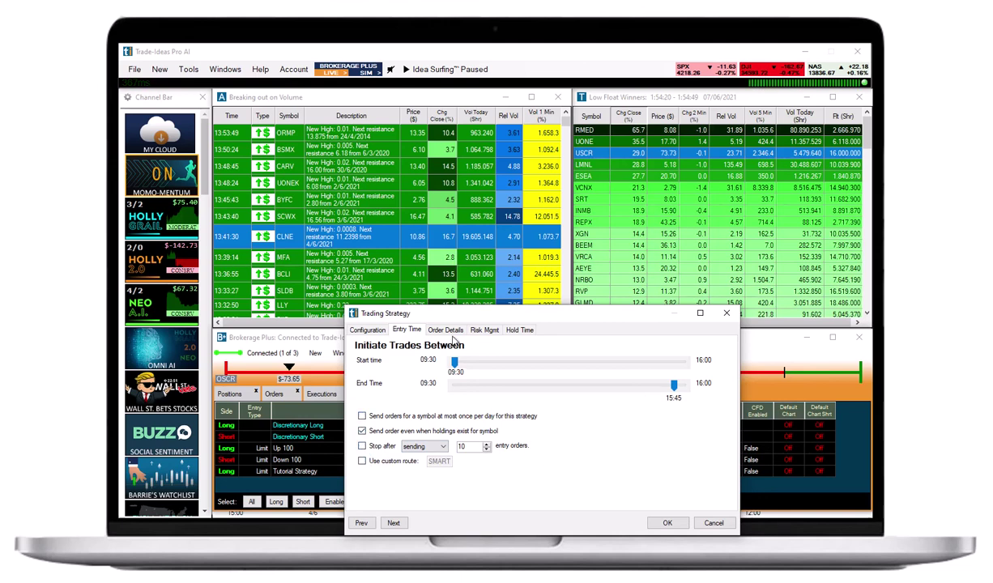
# - Size positions based on the stop loss with a Limit entry order
pyautogui.click(454, 334)
pyautogui.click(418, 364)
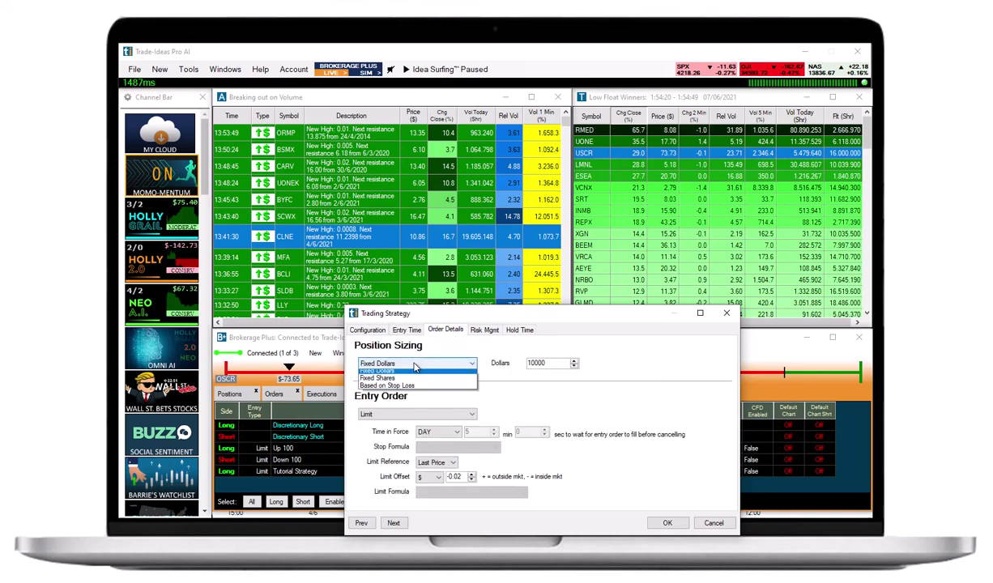
pyautogui.click(421, 391)
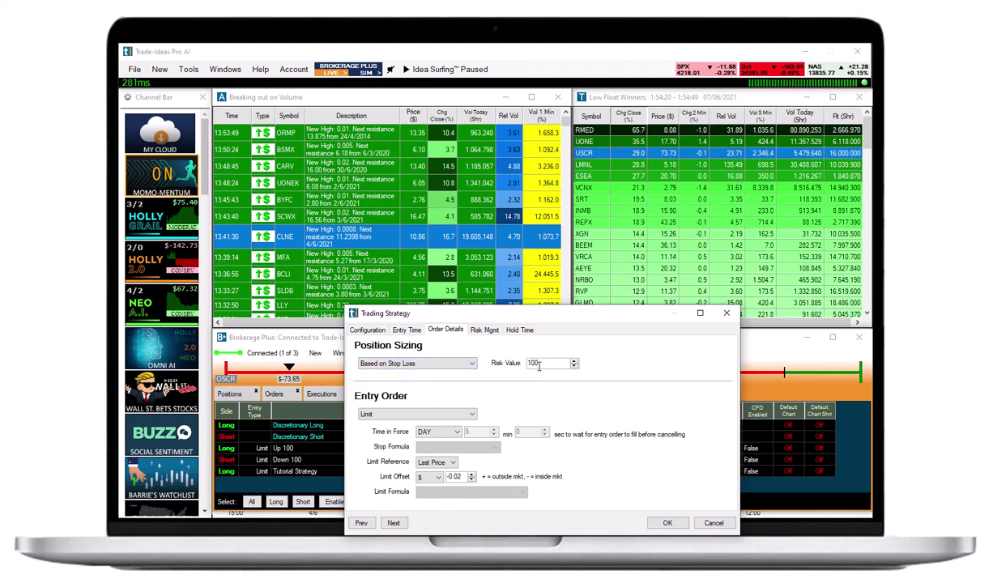
pyautogui.click(417, 415)
pyautogui.click(464, 433)
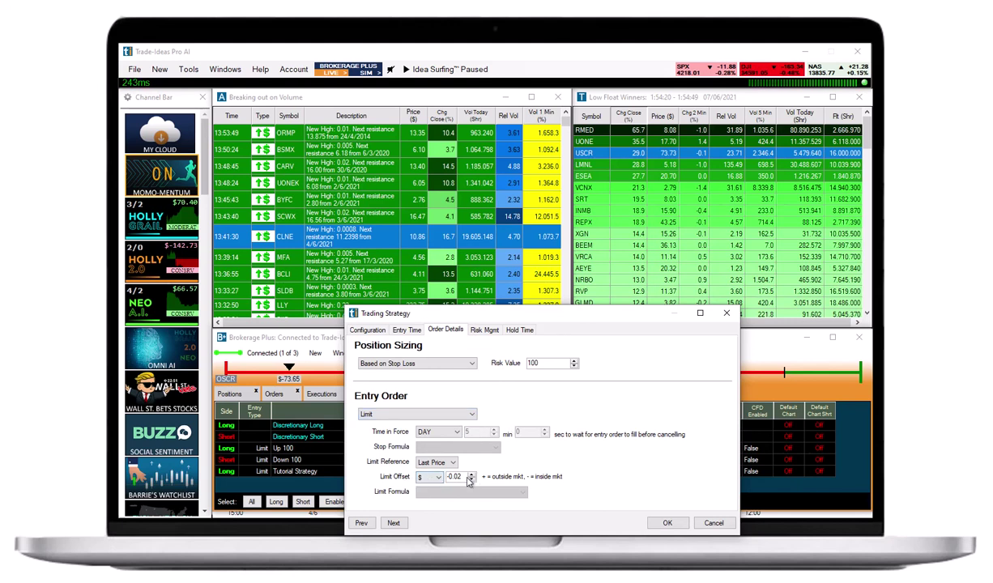
# - Set a 0.20 dollar stop loss and a dollar profit target, then save Risk 100
pyautogui.click(480, 330)
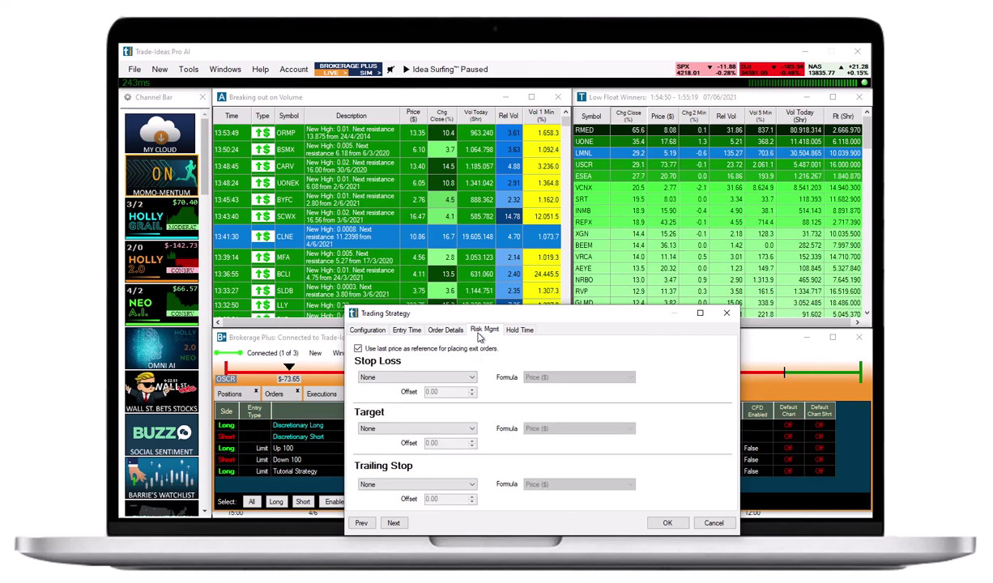
pyautogui.click(390, 379)
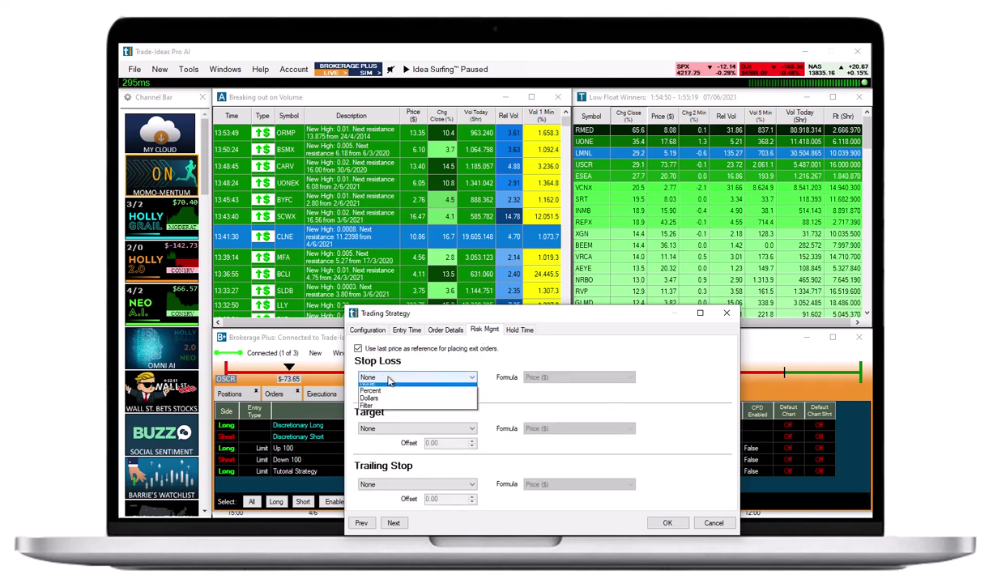
pyautogui.click(405, 398)
pyautogui.click(432, 392)
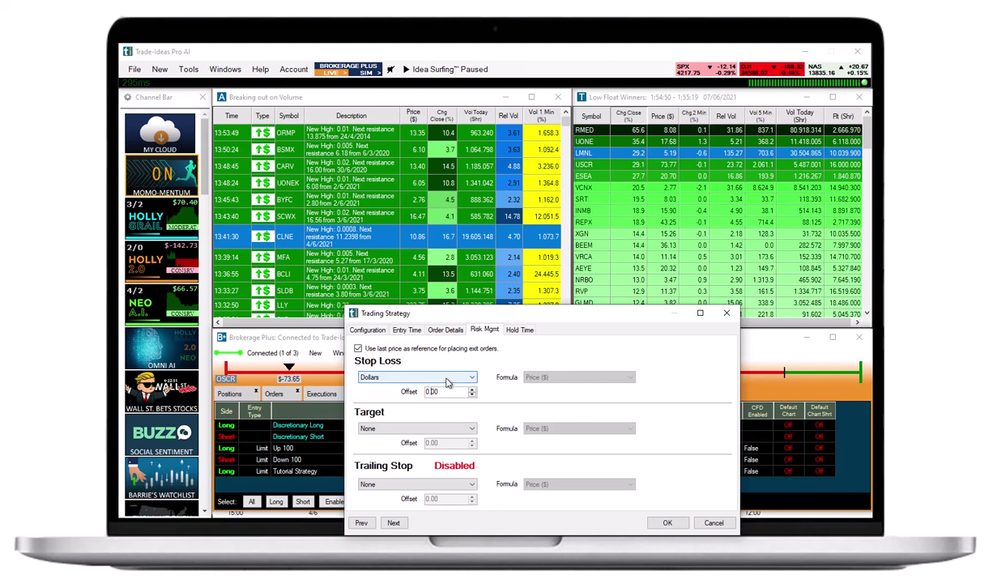
pyautogui.write('0.2')
pyautogui.click(433, 429)
pyautogui.click(447, 456)
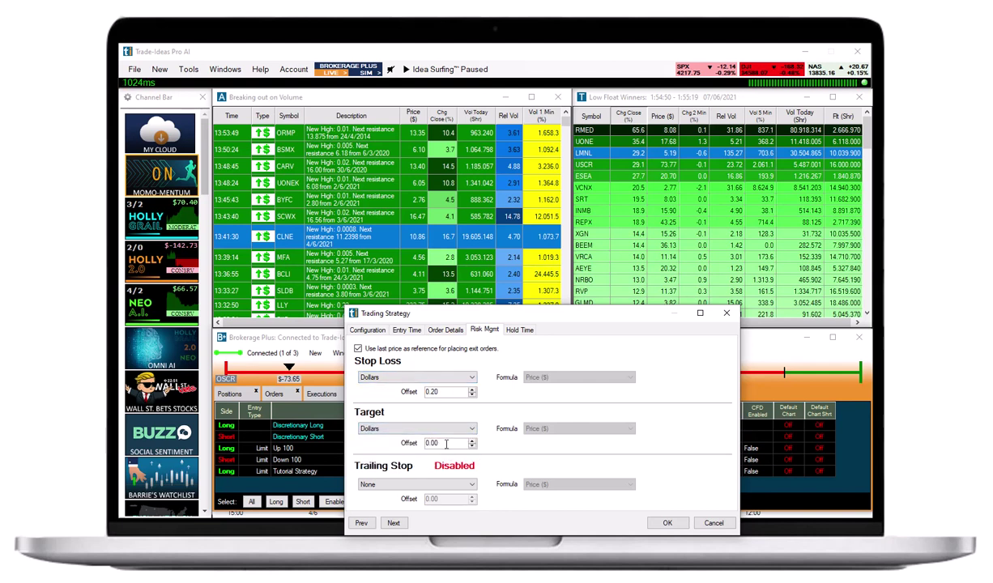
pyautogui.write('0.1')
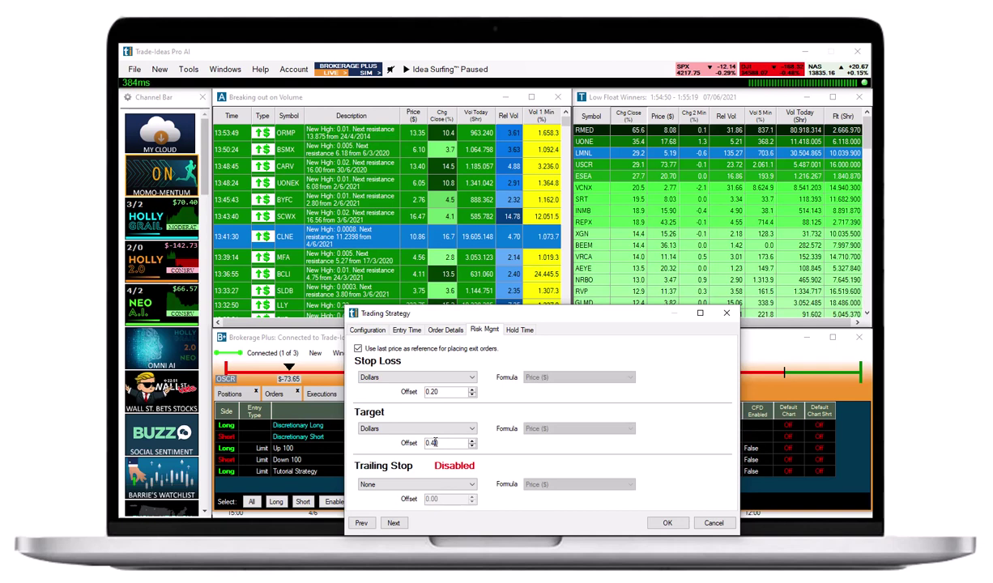
pyautogui.click(523, 329)
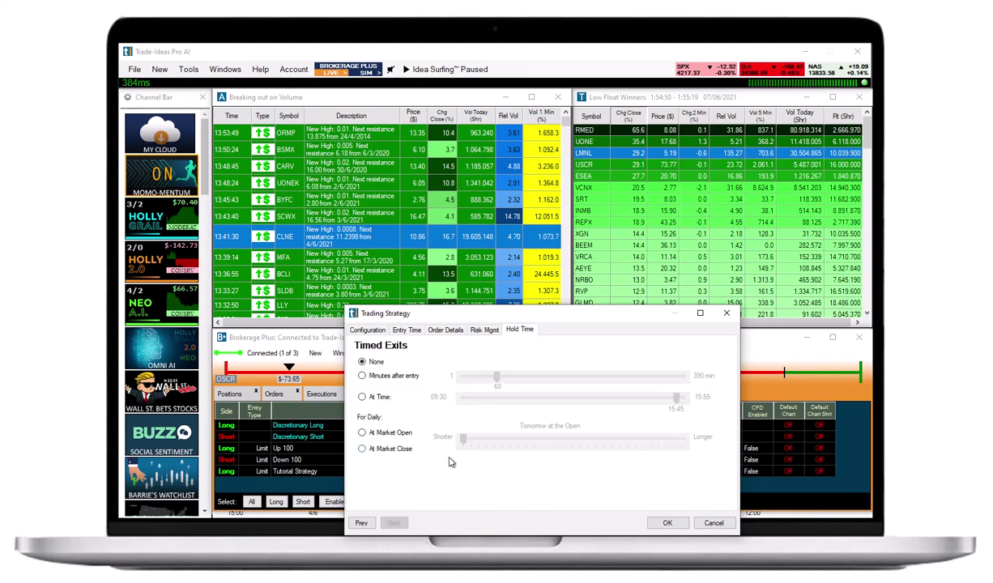
pyautogui.click(667, 523)
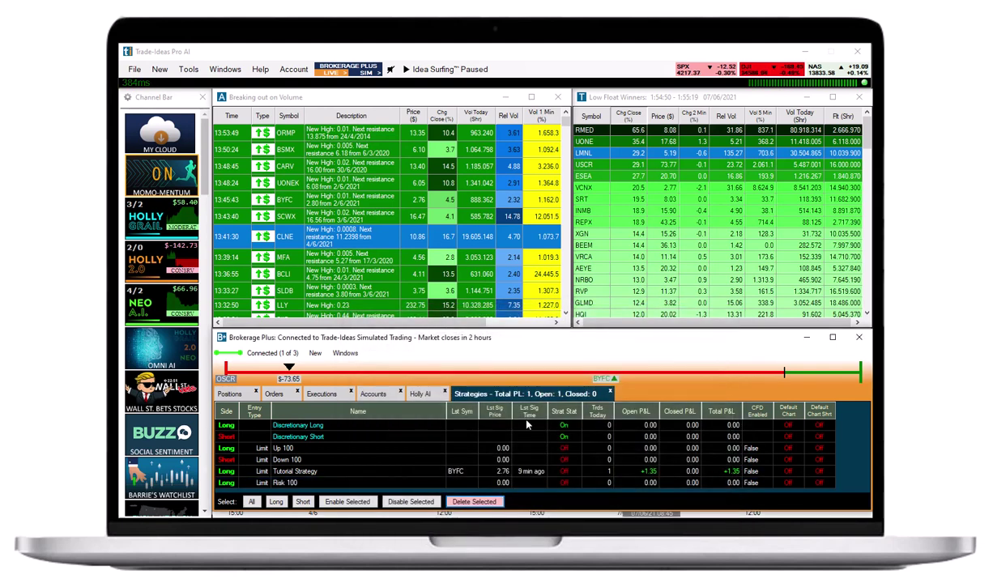
# - Buy UONEK from the Breaking out on Volume alerts using the Risk 100 strategy
pyautogui.rightClick(395, 188)
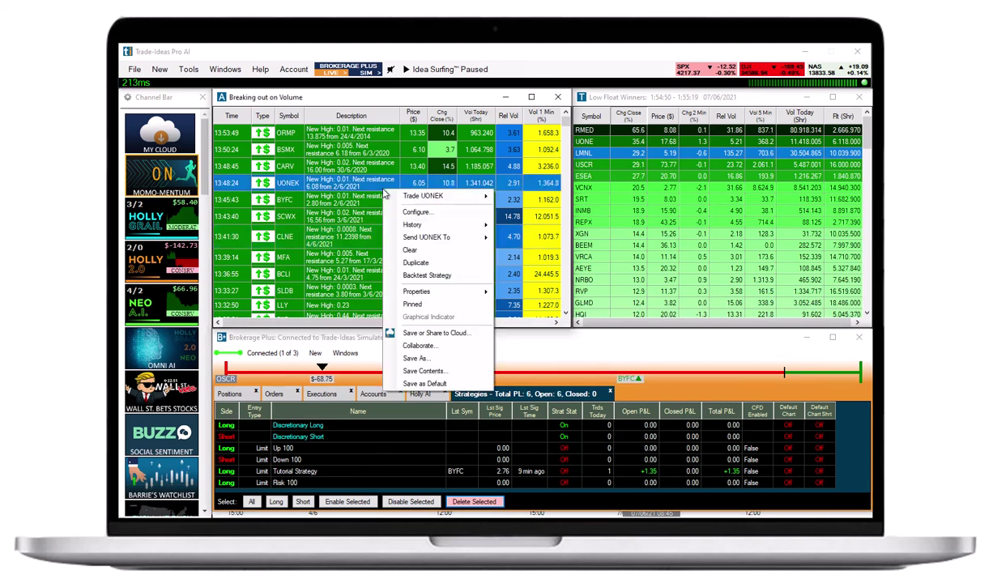
pyautogui.moveTo(470, 196)
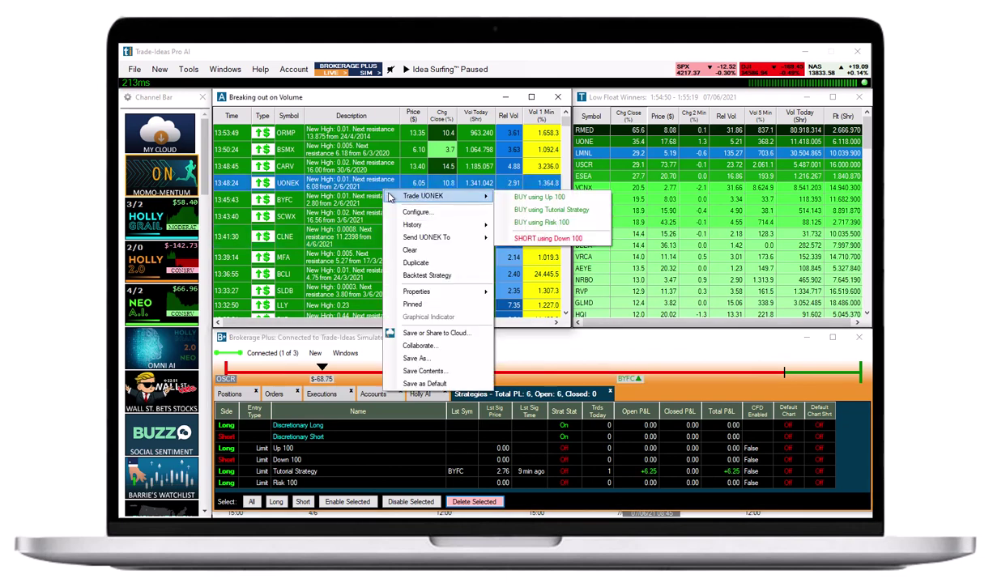
pyautogui.click(600, 227)
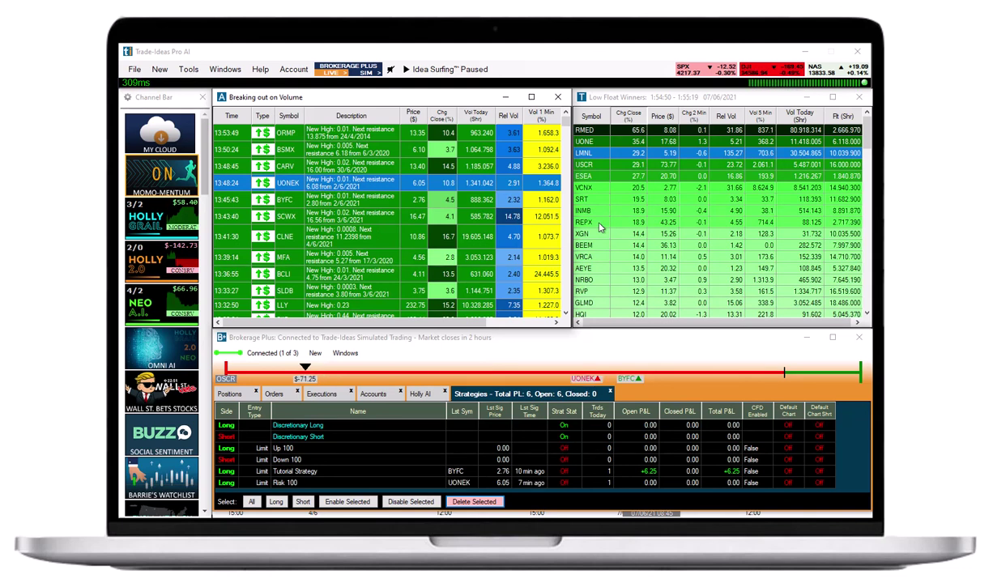